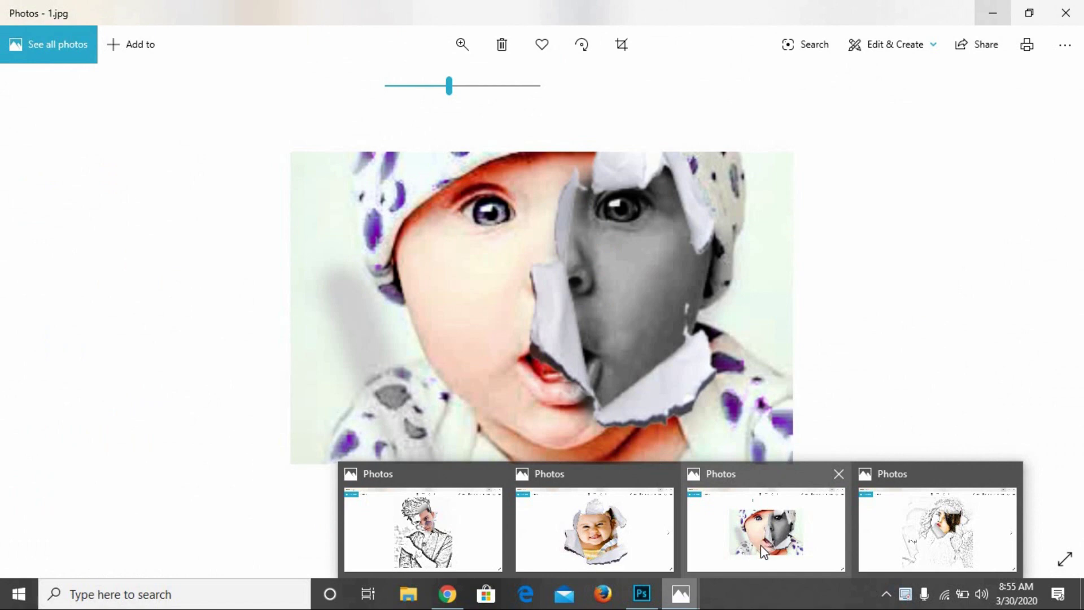
# - Switch to Photoshop and open the photo we-rate-the-top-5-most-entertaining-tiktok-stars-in-india-3 from the Desktop
pyautogui.moveTo(585, 545)
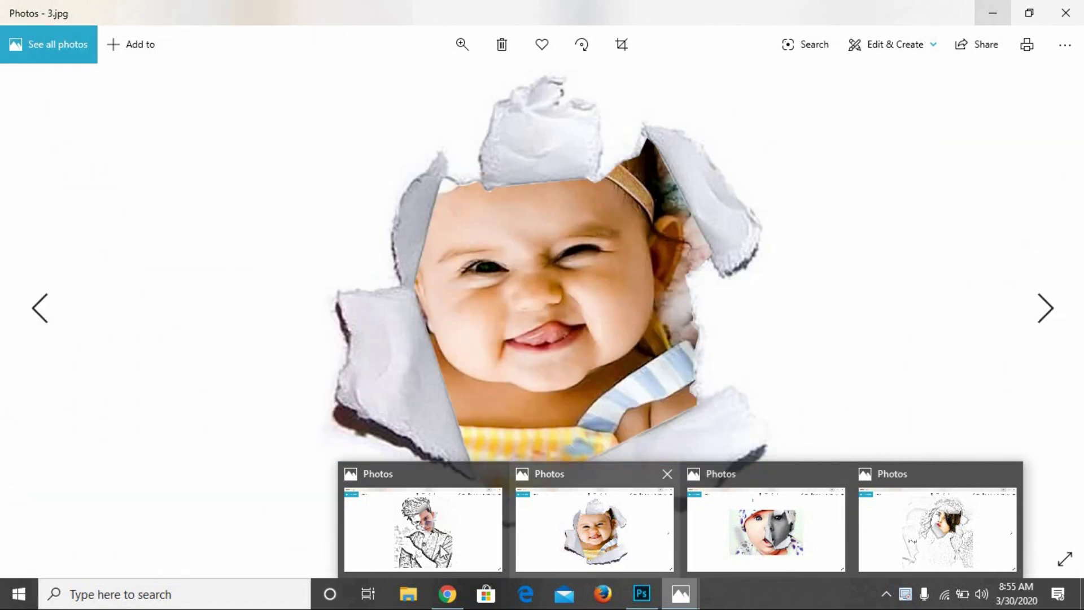
pyautogui.moveTo(444, 552)
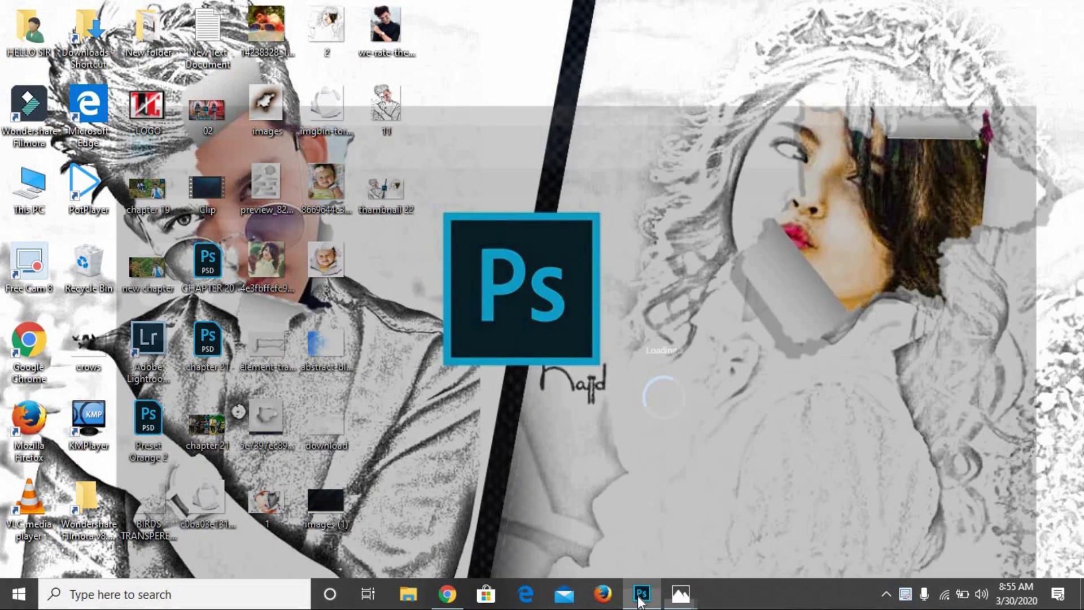
pyautogui.click(641, 594)
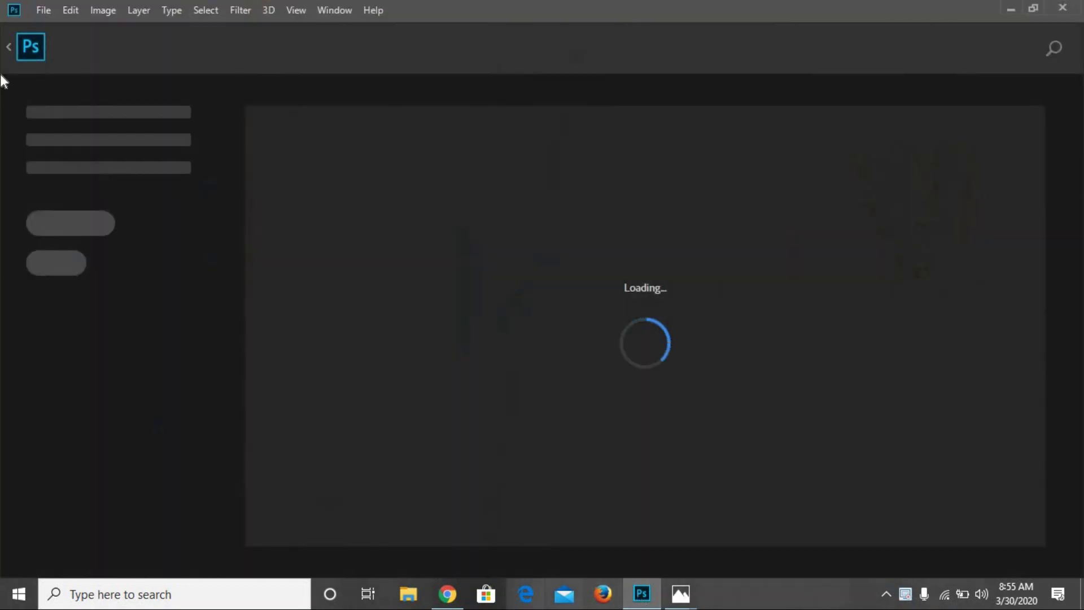
pyautogui.click(46, 9)
pyautogui.click(63, 42)
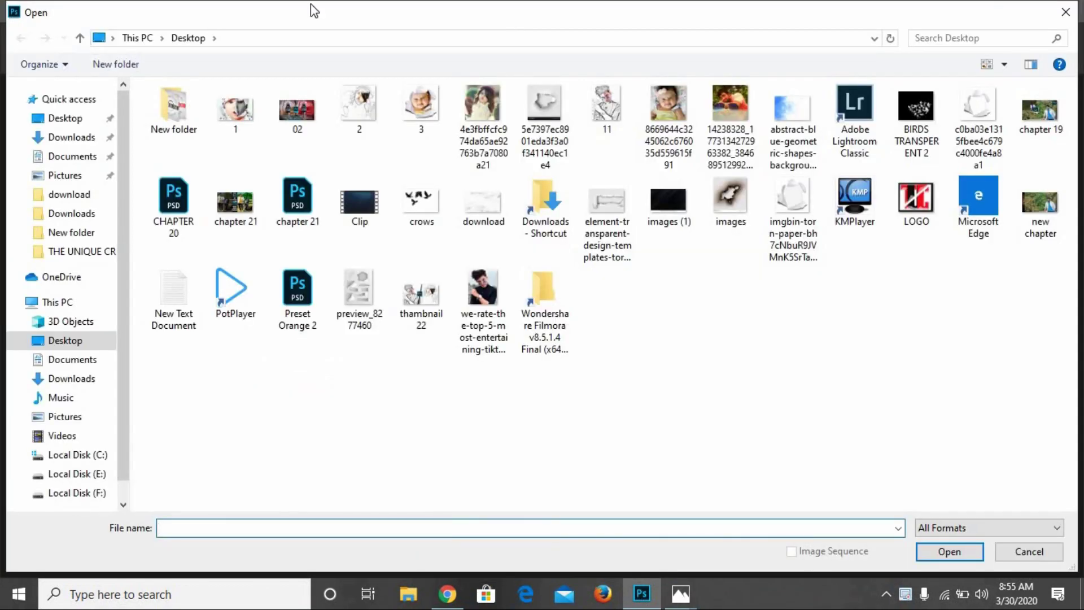
pyautogui.click(503, 308)
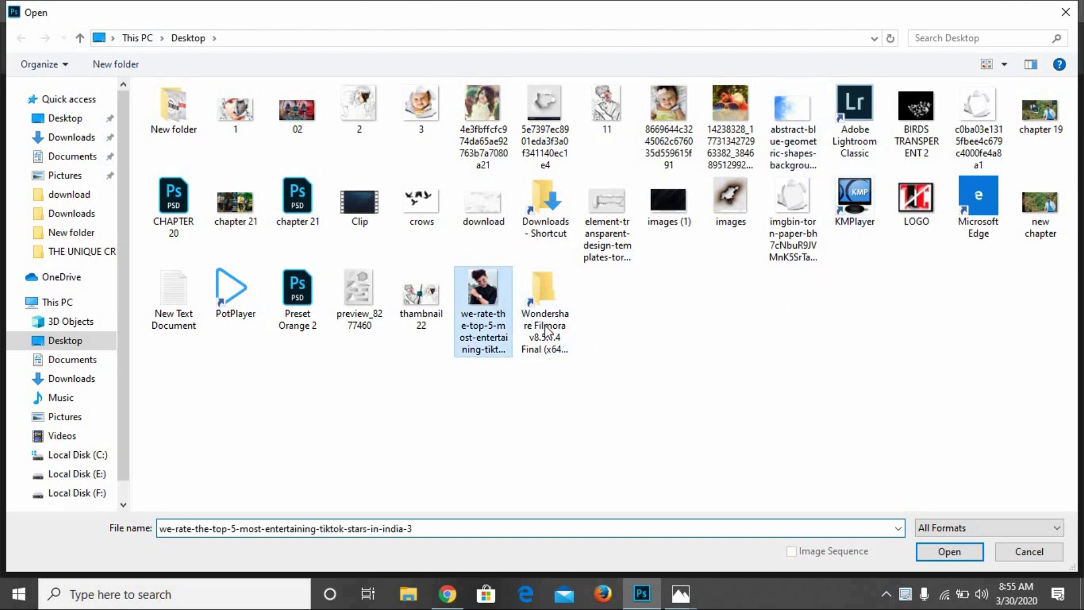
pyautogui.click(938, 546)
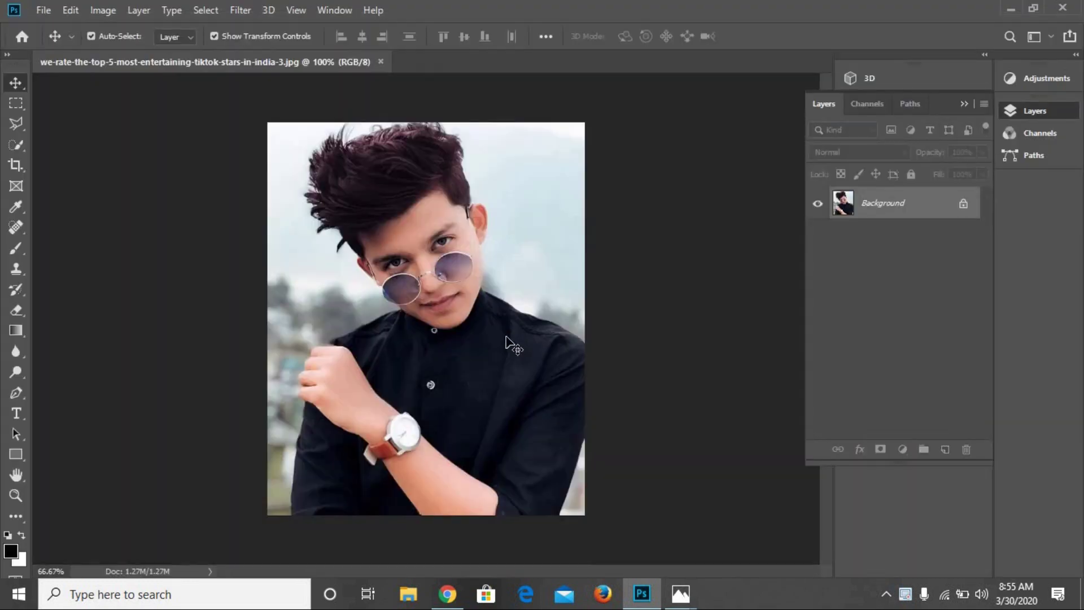
# - Unlock the portrait's Background layer and duplicate it within the same document
pyautogui.click(964, 204)
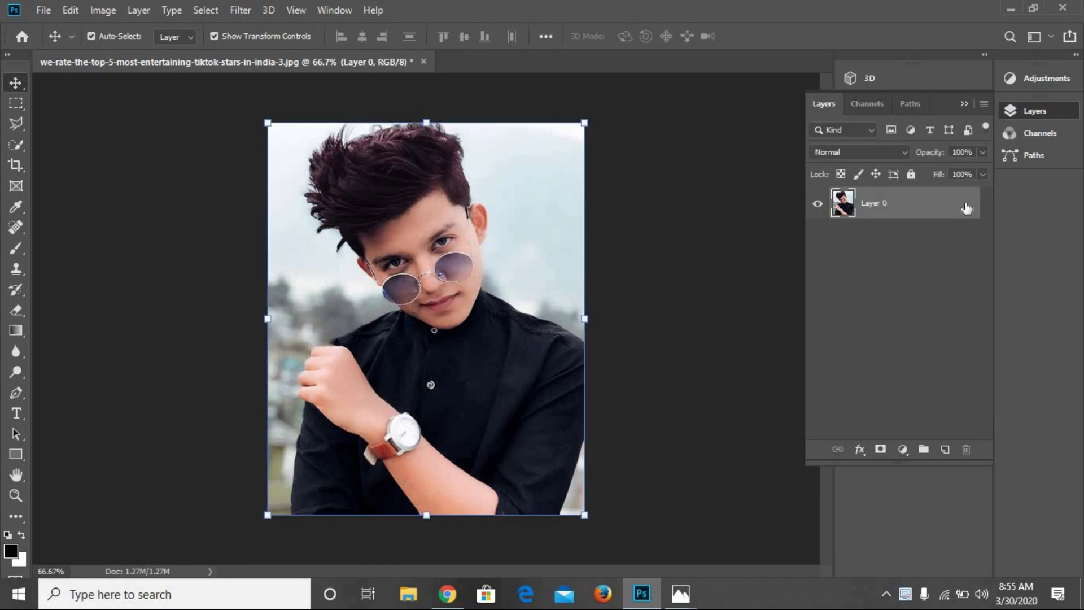
pyautogui.rightClick(923, 206)
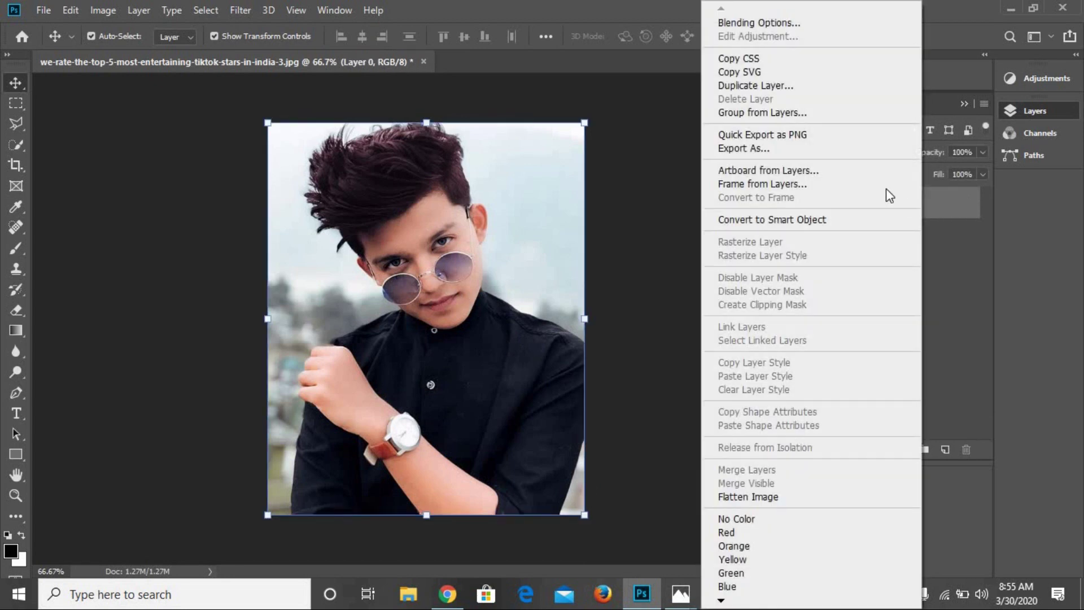
pyautogui.click(780, 85)
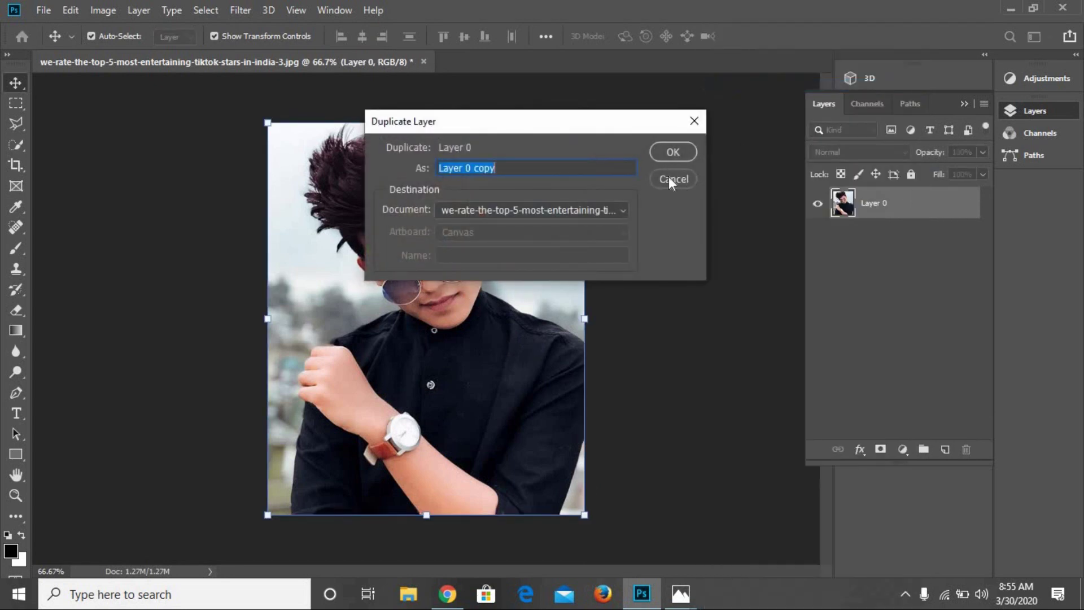
pyautogui.click(671, 153)
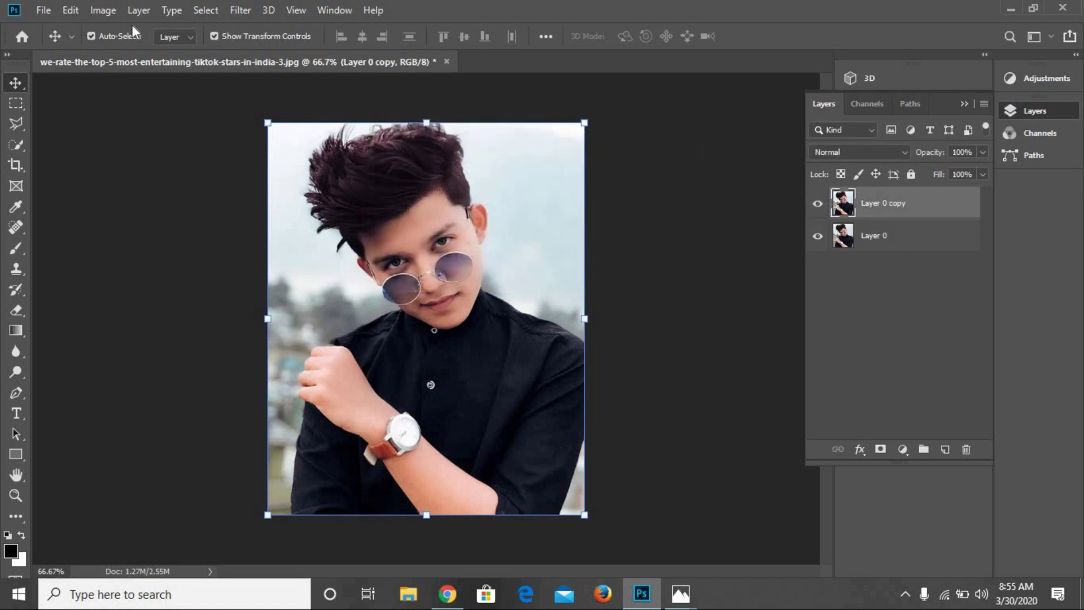
# - Desaturate the duplicated portrait layer to make it black and white
pyautogui.click(103, 10)
pyautogui.moveTo(122, 49)
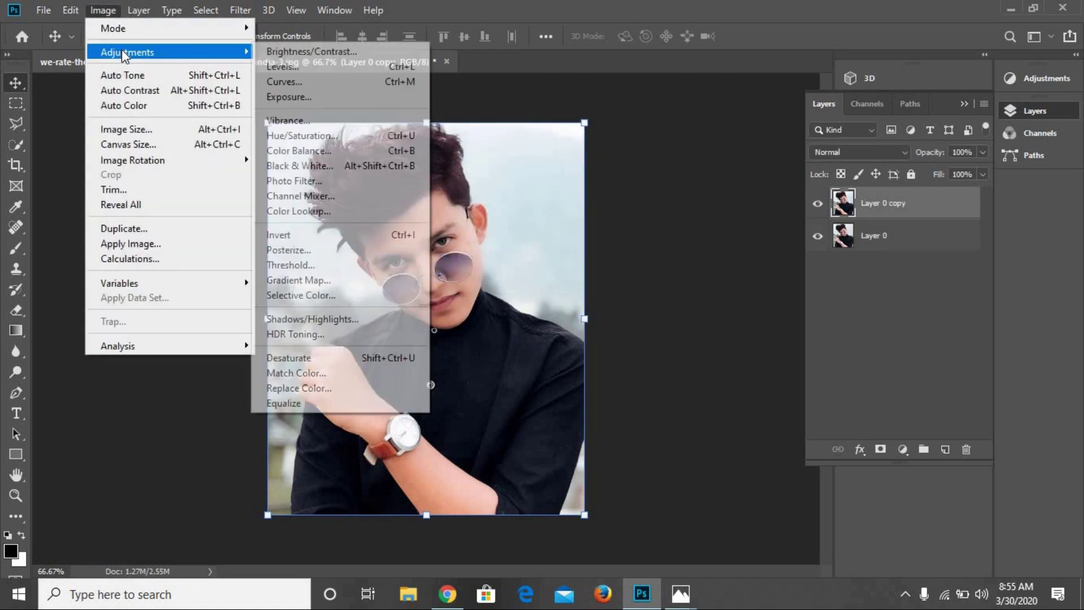
pyautogui.click(365, 359)
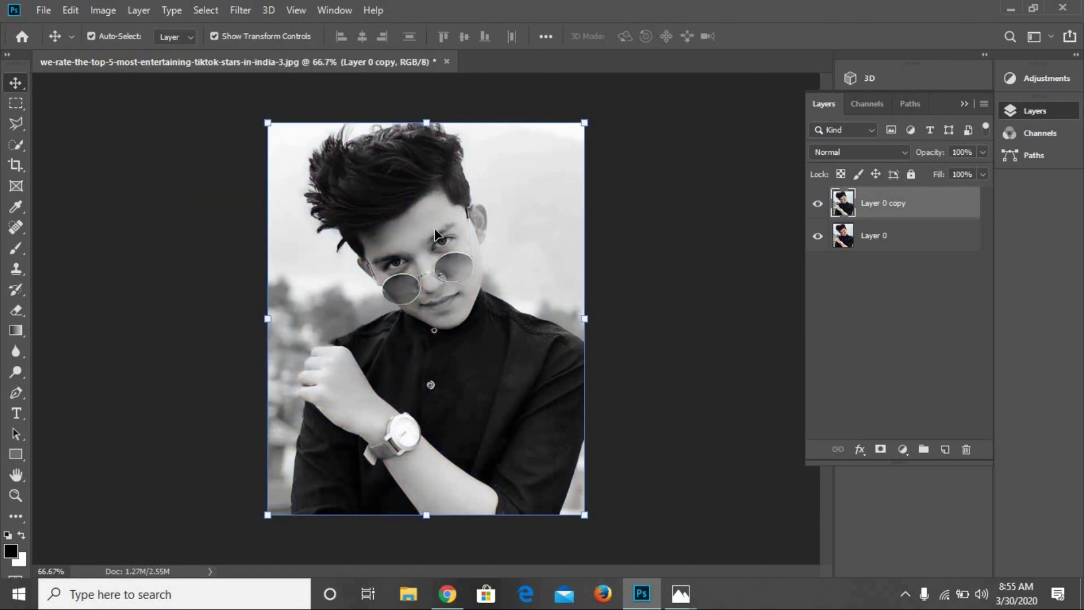
# - Duplicate the desaturated portrait layer within the same document
pyautogui.rightClick(924, 206)
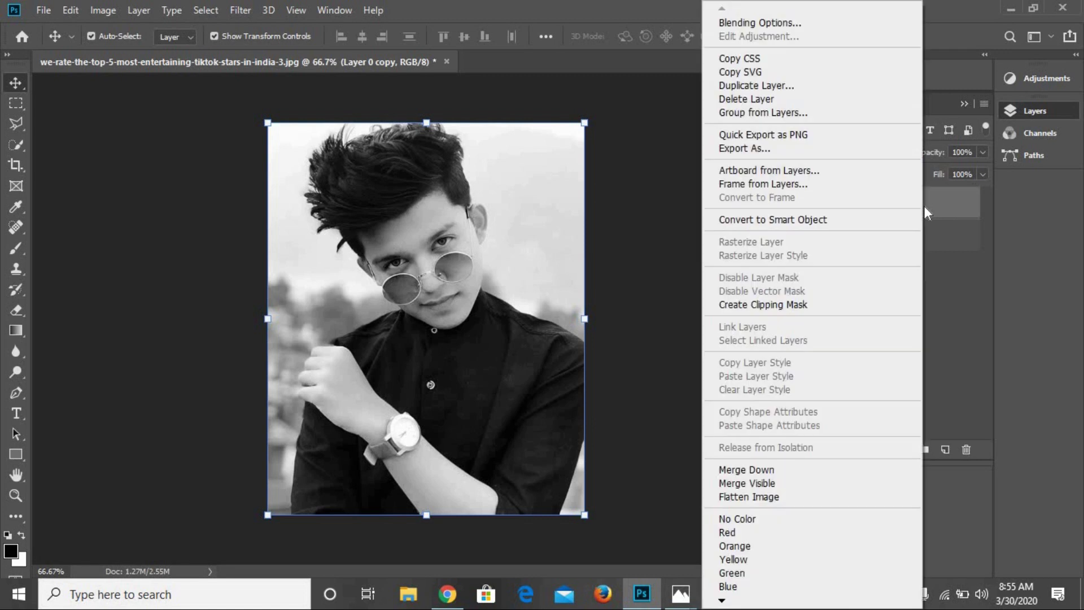
pyautogui.click(757, 85)
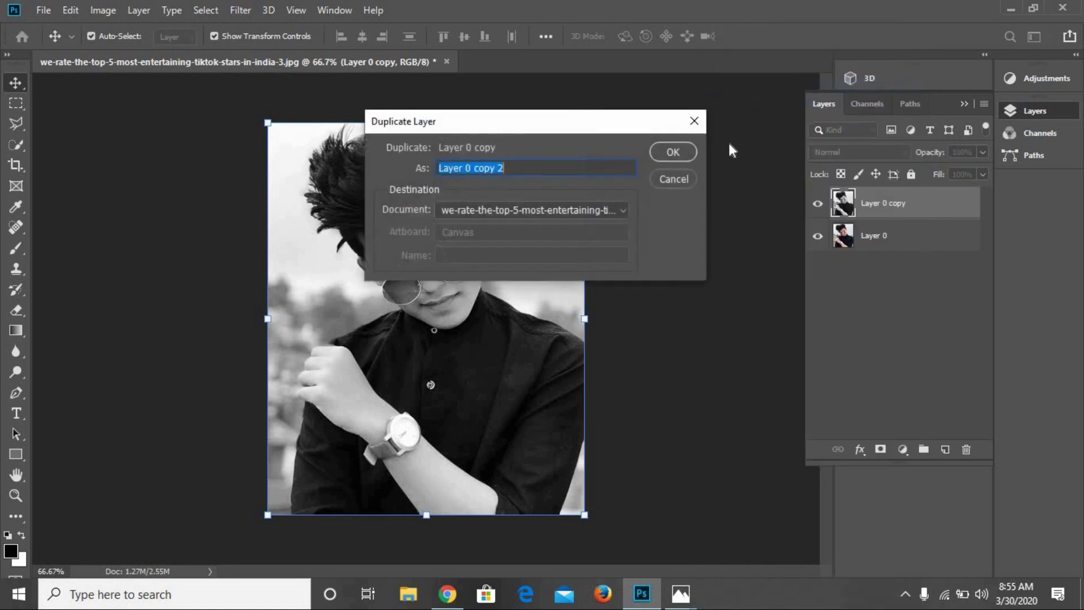
pyautogui.click(690, 152)
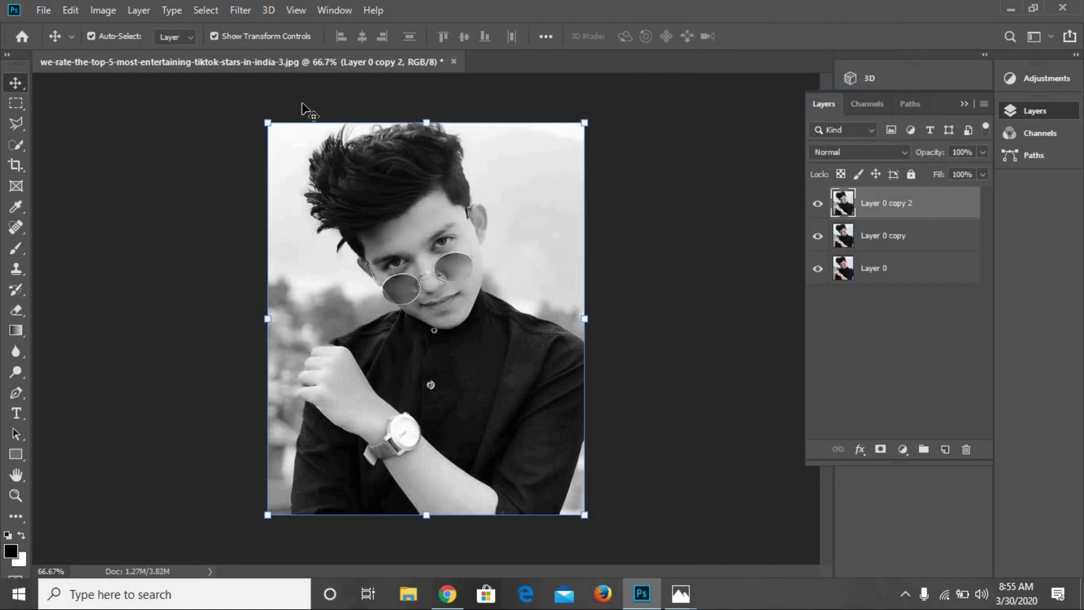
# - Invert the topmost portrait copy and set its blend mode to Color Dodge
pyautogui.click(109, 9)
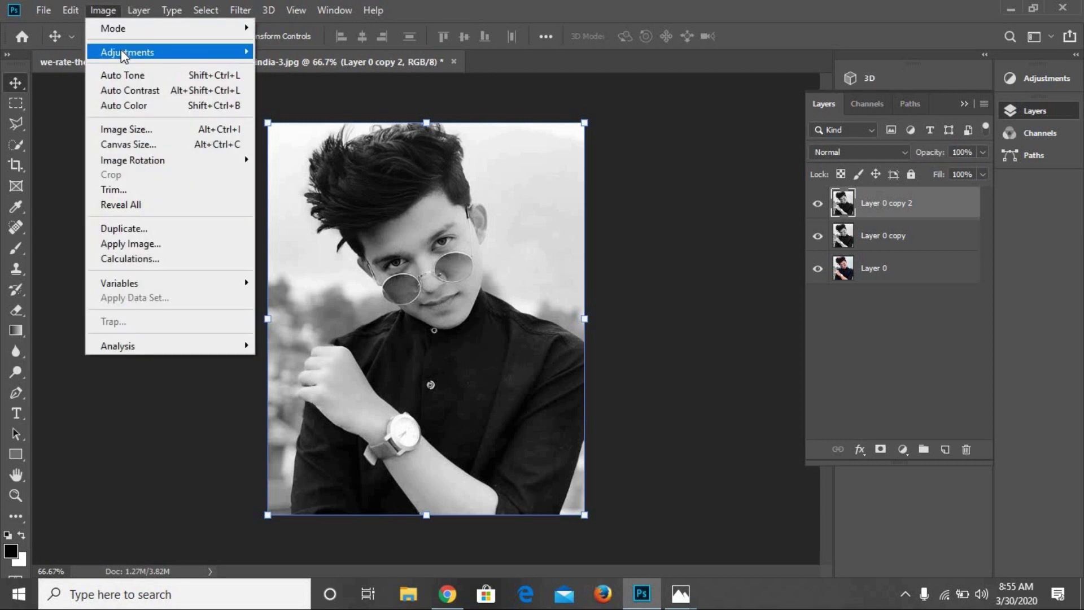
pyautogui.moveTo(124, 55)
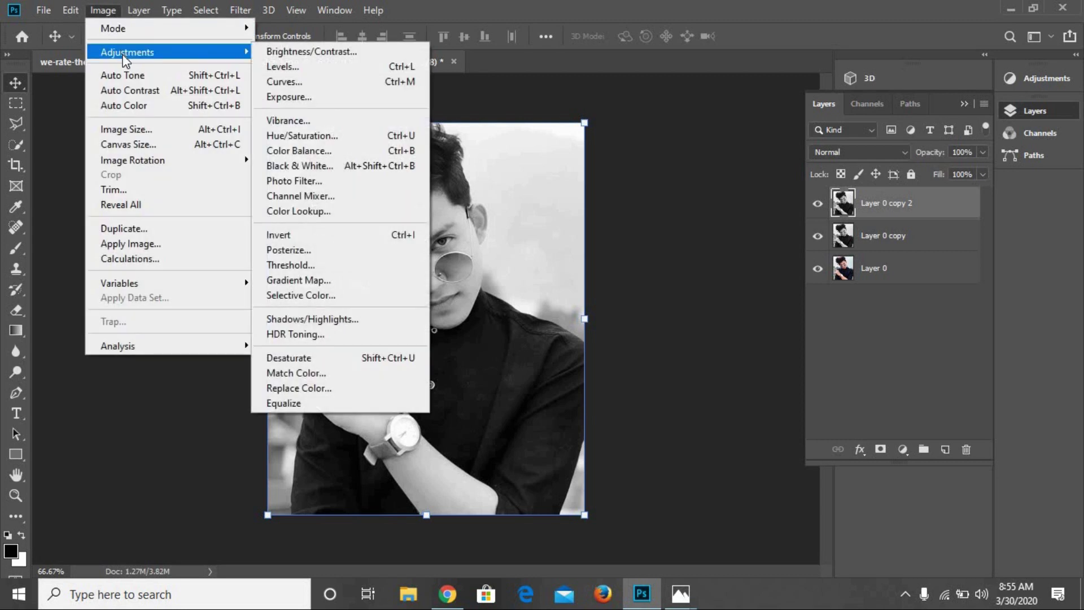
pyautogui.click(344, 235)
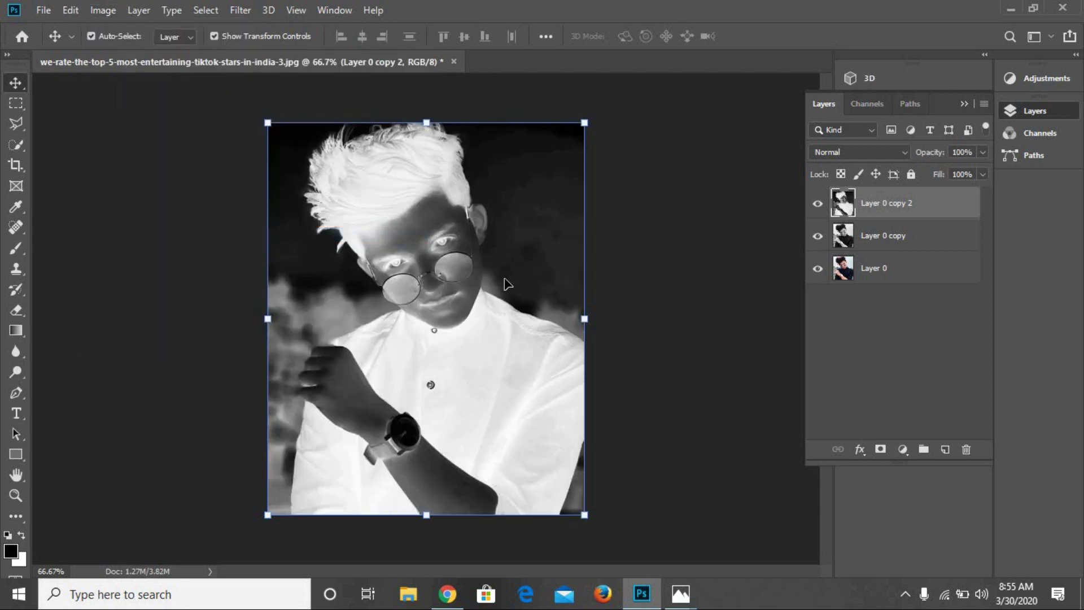
pyautogui.click(894, 152)
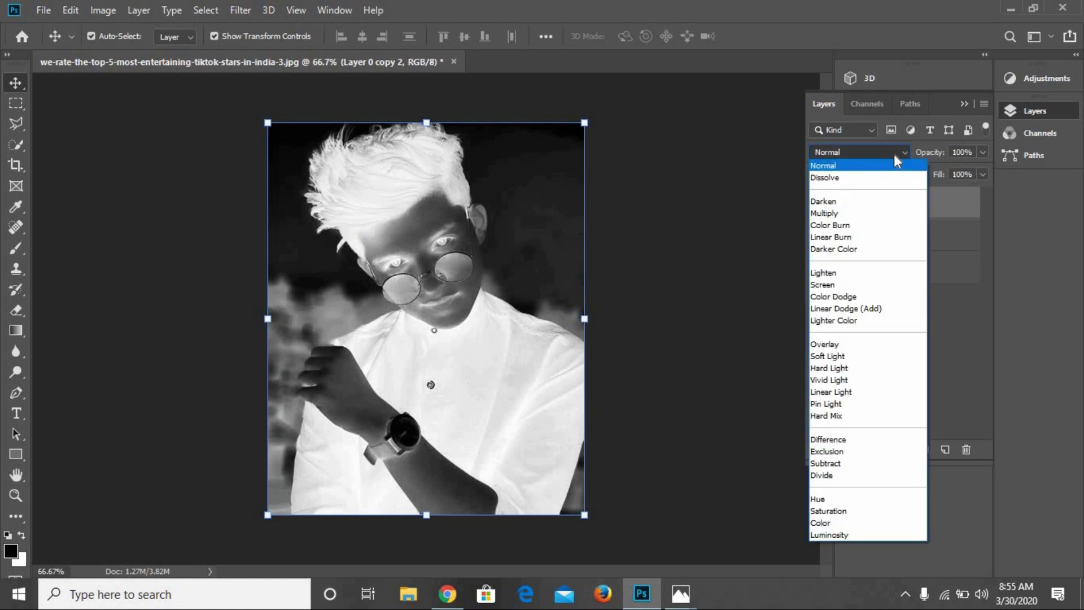
pyautogui.click(823, 299)
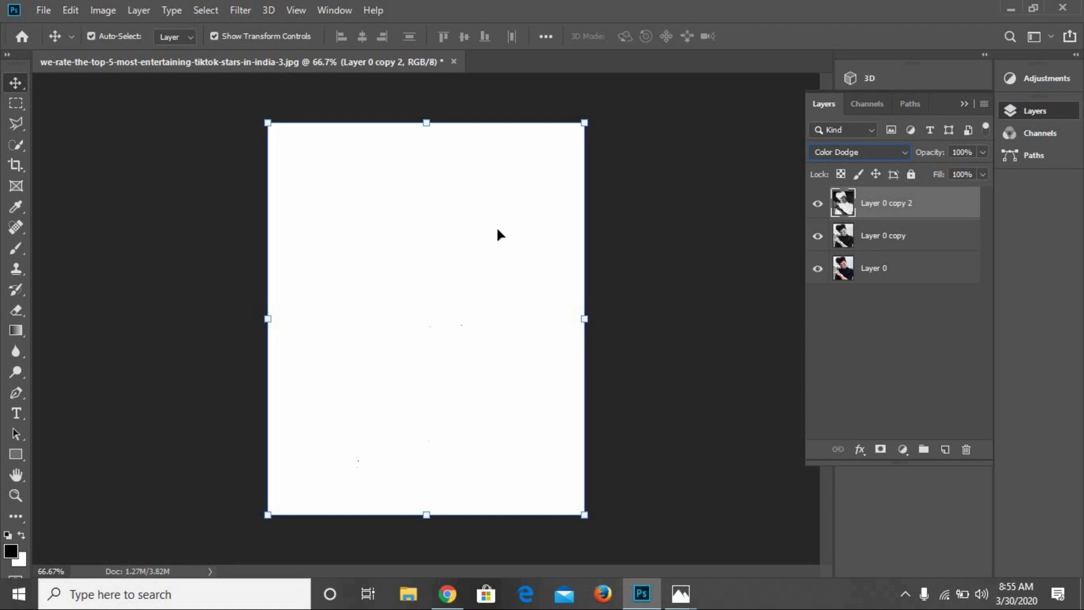
# - Convert the inverted Color Dodge layer to a smart object and apply a Gaussian Blur with a 15.3-pixel radius
pyautogui.rightClick(941, 210)
pyautogui.click(907, 220)
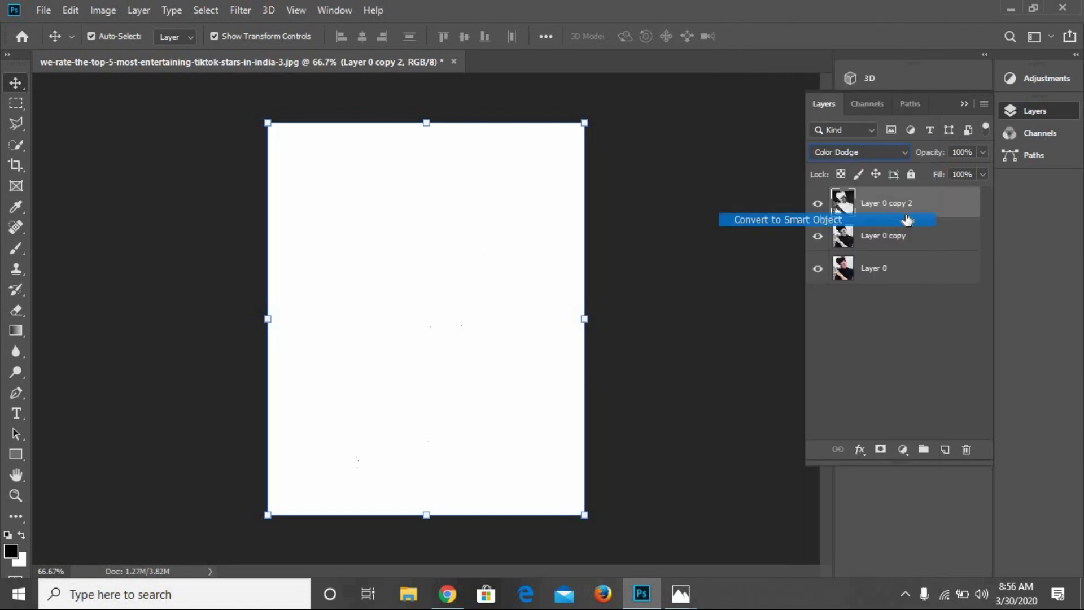
pyautogui.click(244, 10)
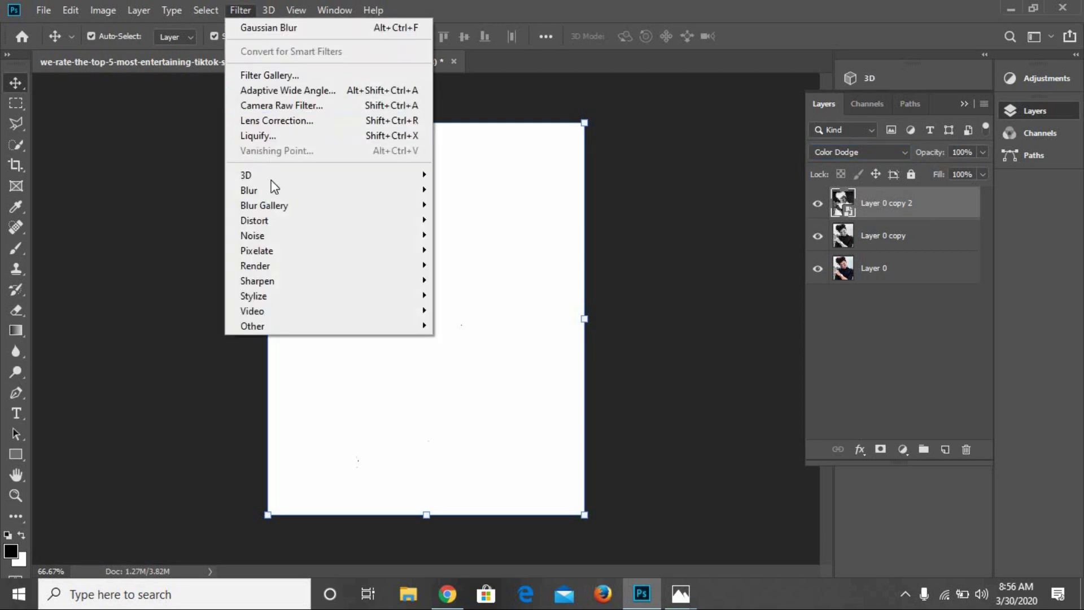
pyautogui.moveTo(273, 193)
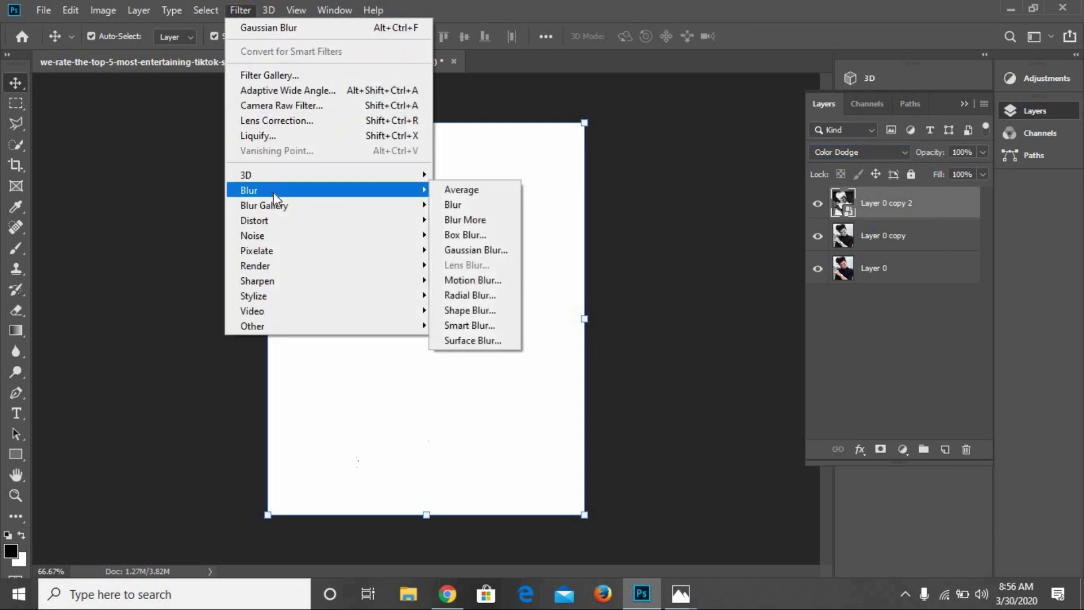
pyautogui.click(476, 250)
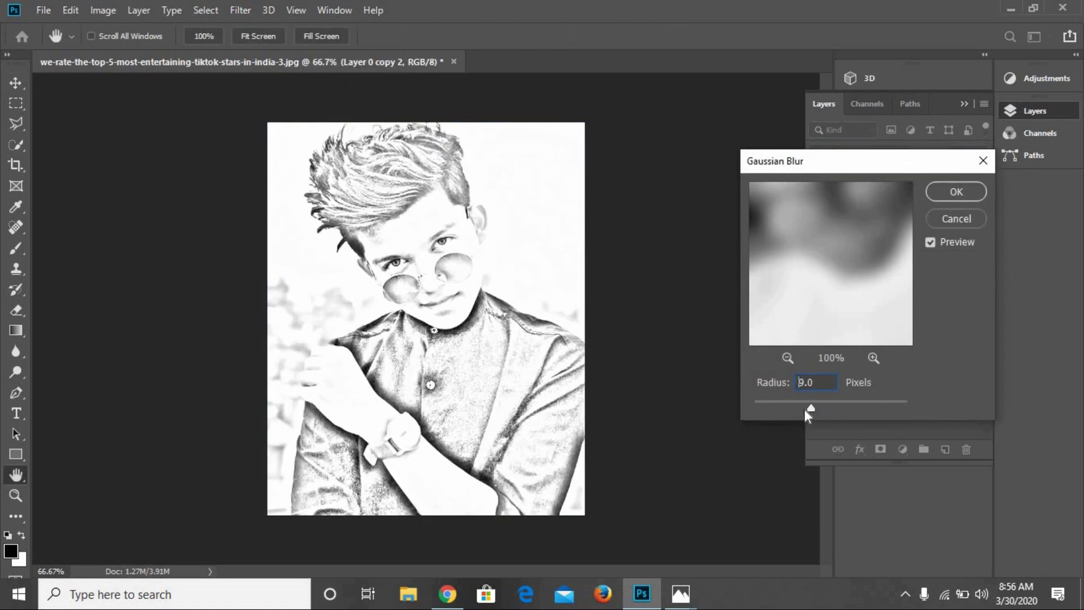
pyautogui.moveTo(801, 410); pyautogui.dragTo(823, 412)
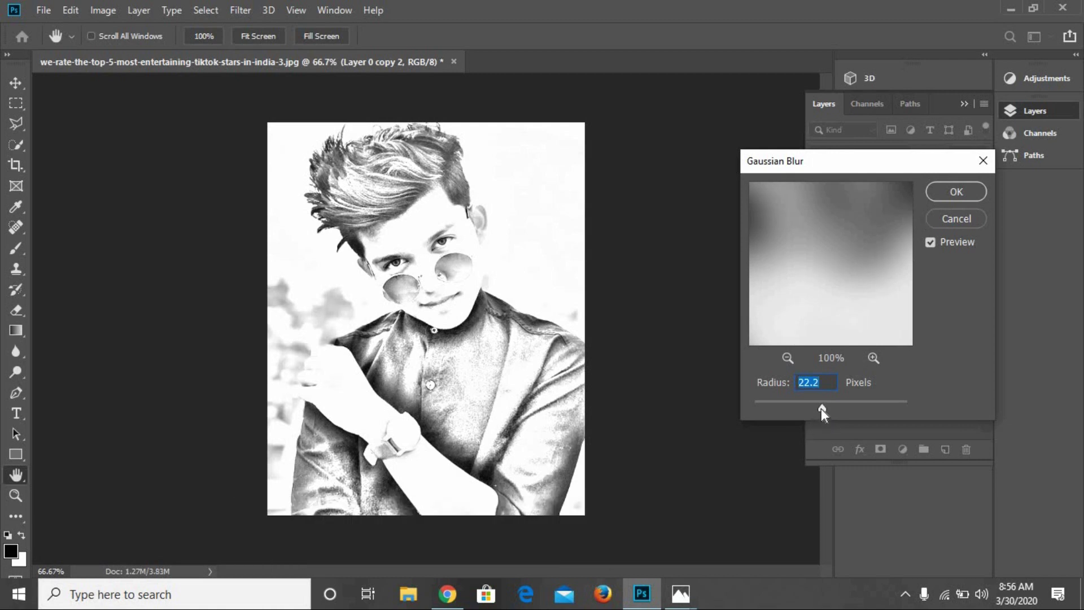
pyautogui.moveTo(815, 408); pyautogui.dragTo(816, 408)
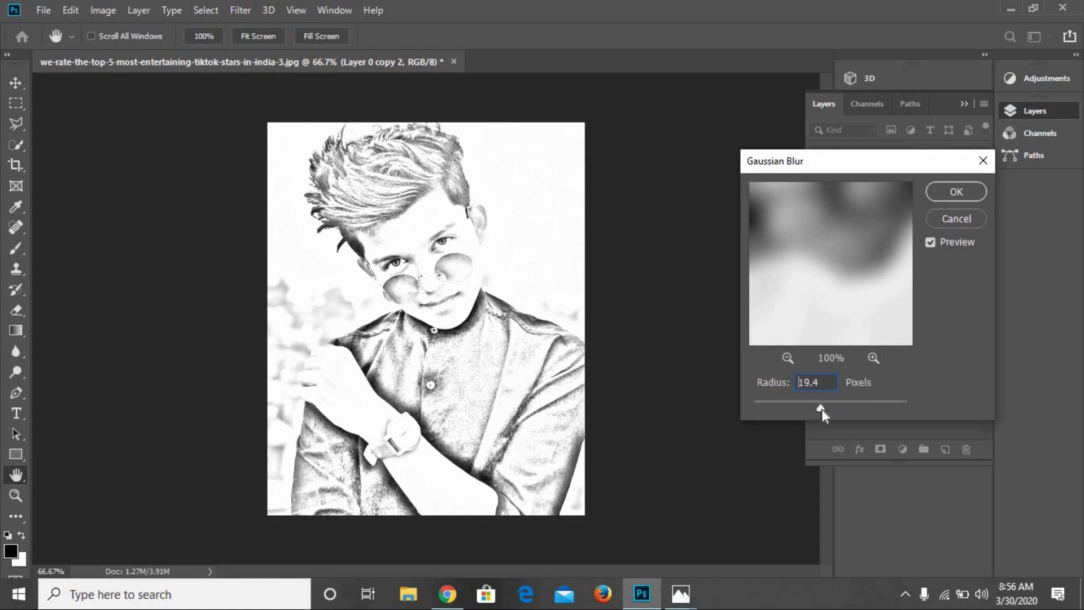
pyautogui.moveTo(822, 411); pyautogui.dragTo(823, 410)
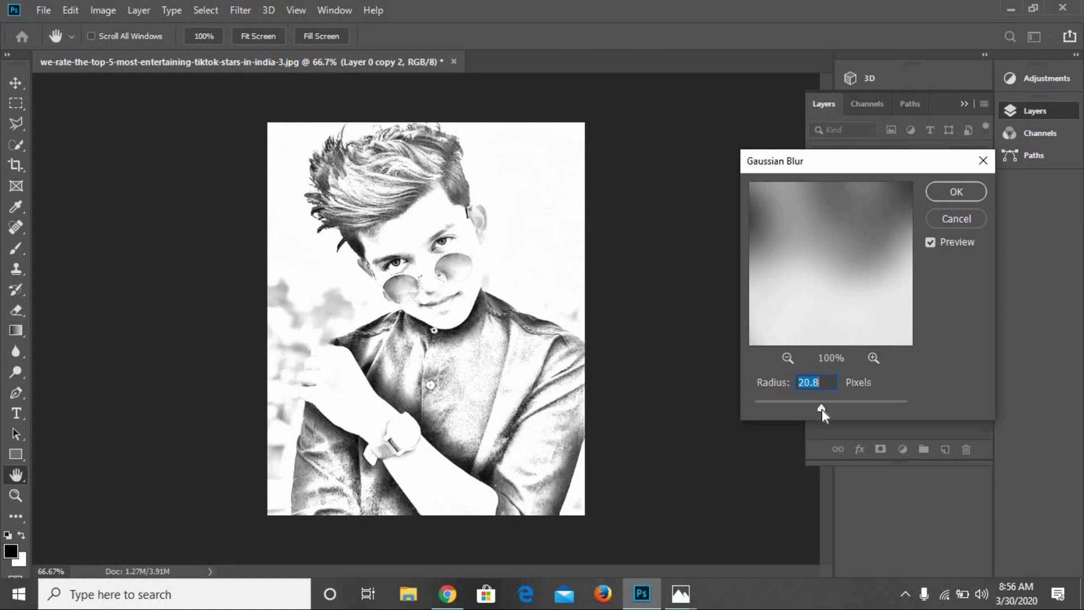
pyautogui.moveTo(819, 408); pyautogui.dragTo(815, 404)
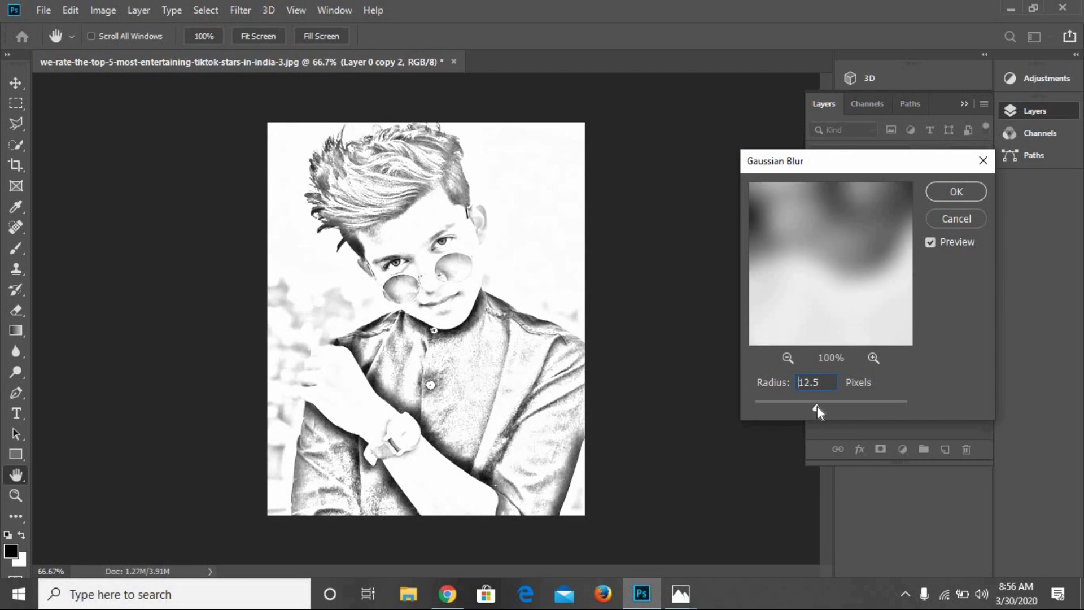
pyautogui.moveTo(819, 405); pyautogui.dragTo(819, 406)
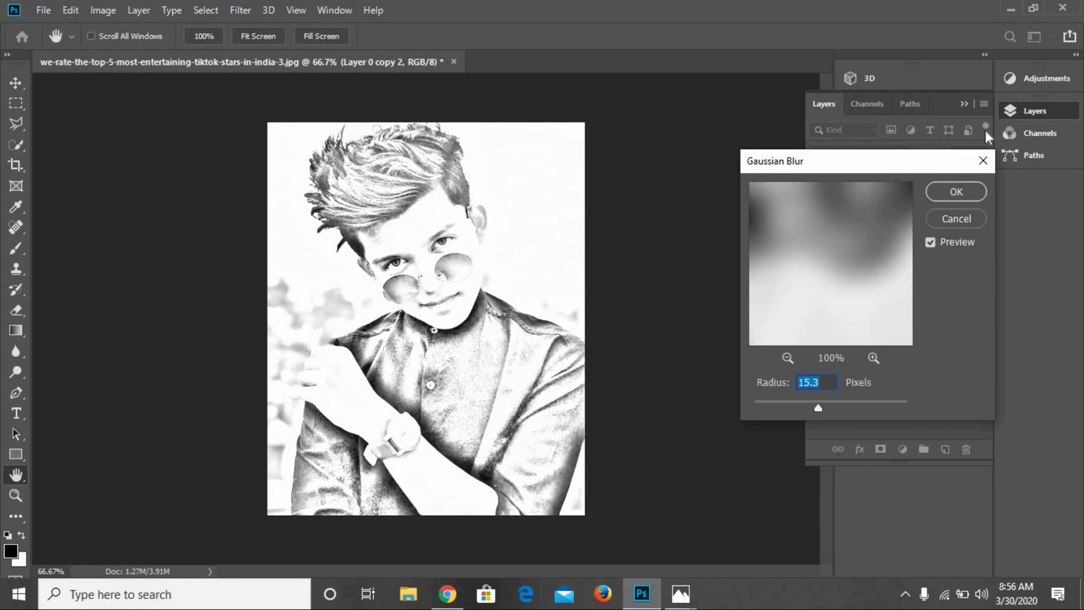
pyautogui.click(953, 193)
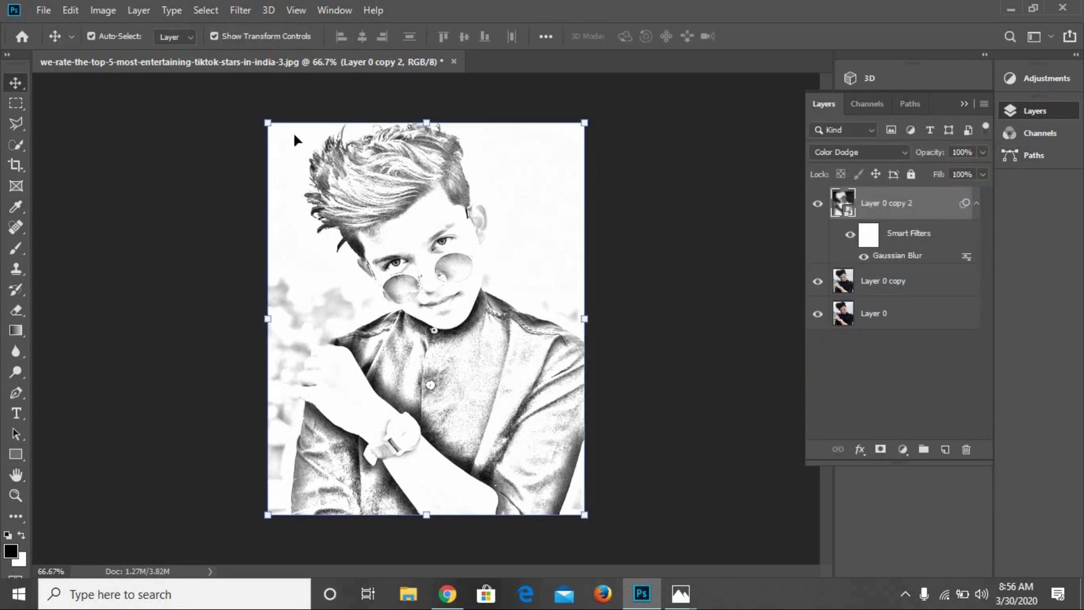
# - Open the torn-paper image 5e7397ec8901eda3f3a0f341140ec1e4 from the Desktop as a separate document
pyautogui.click(43, 13)
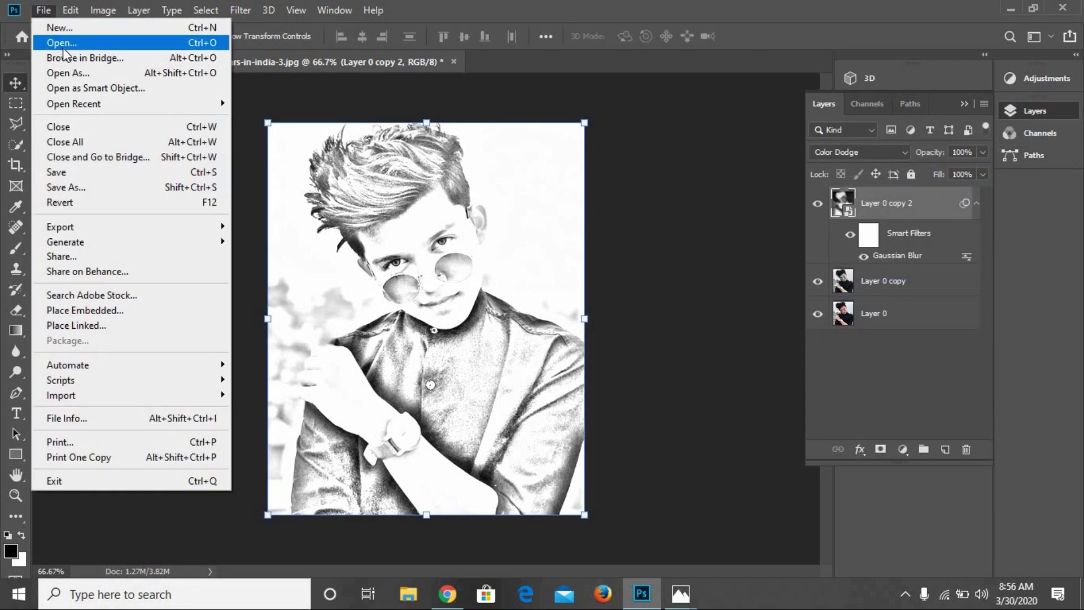
pyautogui.click(63, 43)
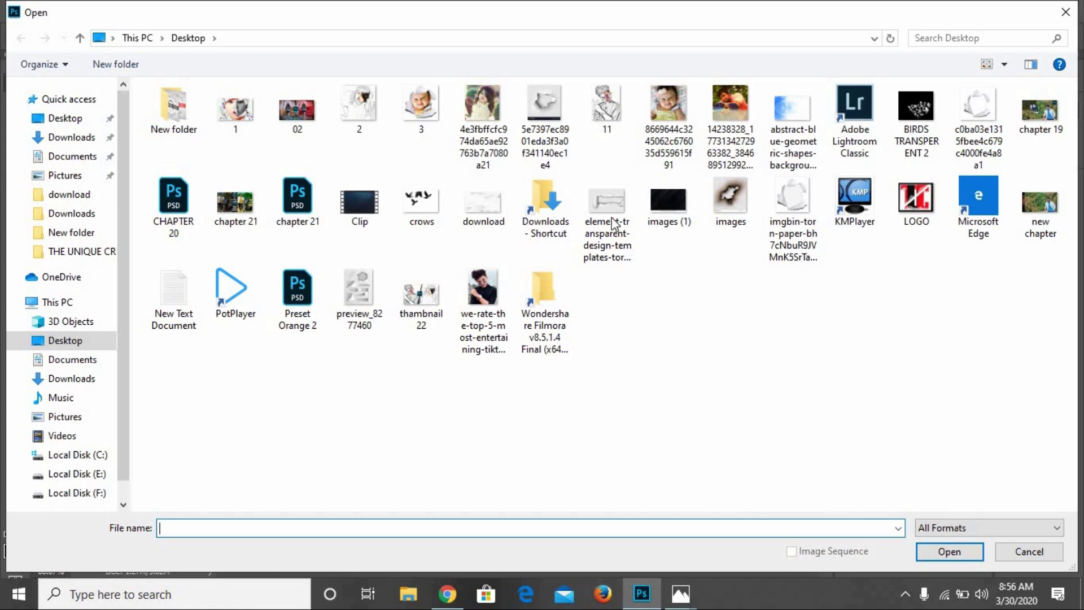
pyautogui.click(537, 107)
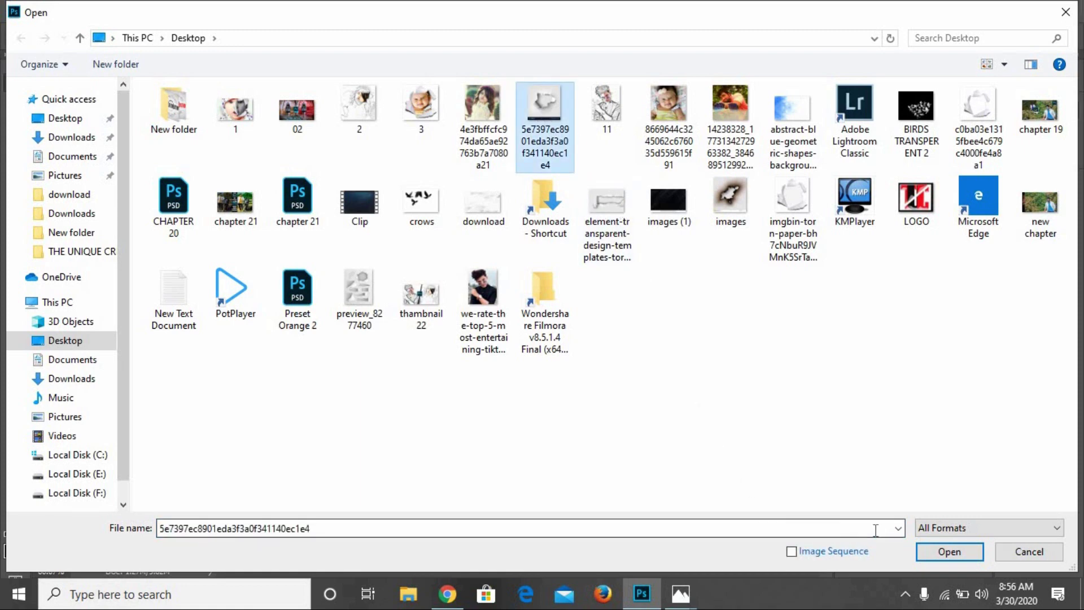
pyautogui.click(927, 549)
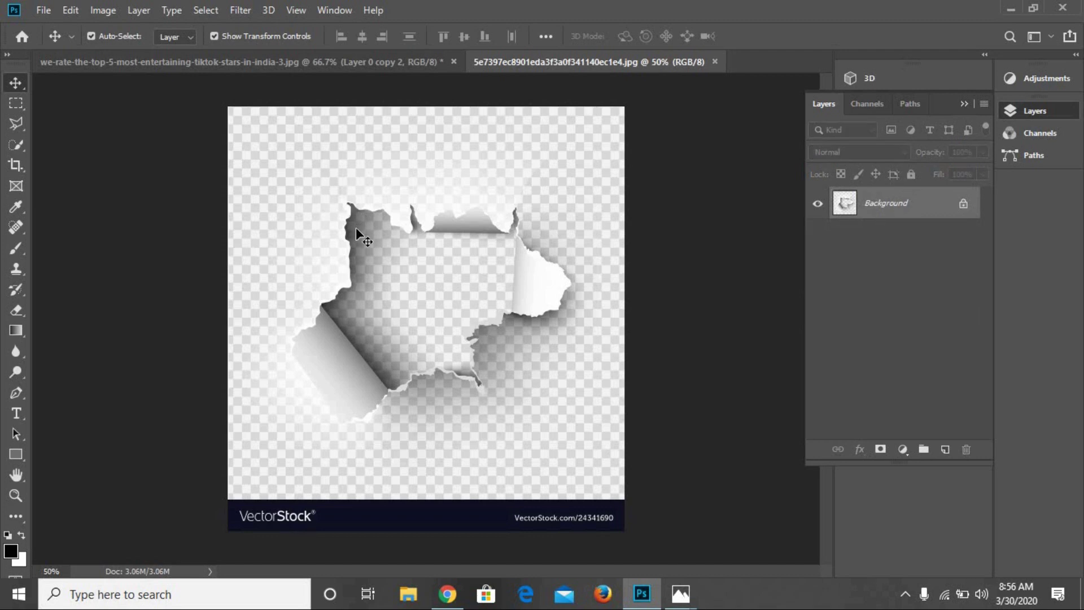
# - Mask out the background of the torn-paper image using Select Subject in Select and Mask, with output to a layer mask
pyautogui.click(17, 104)
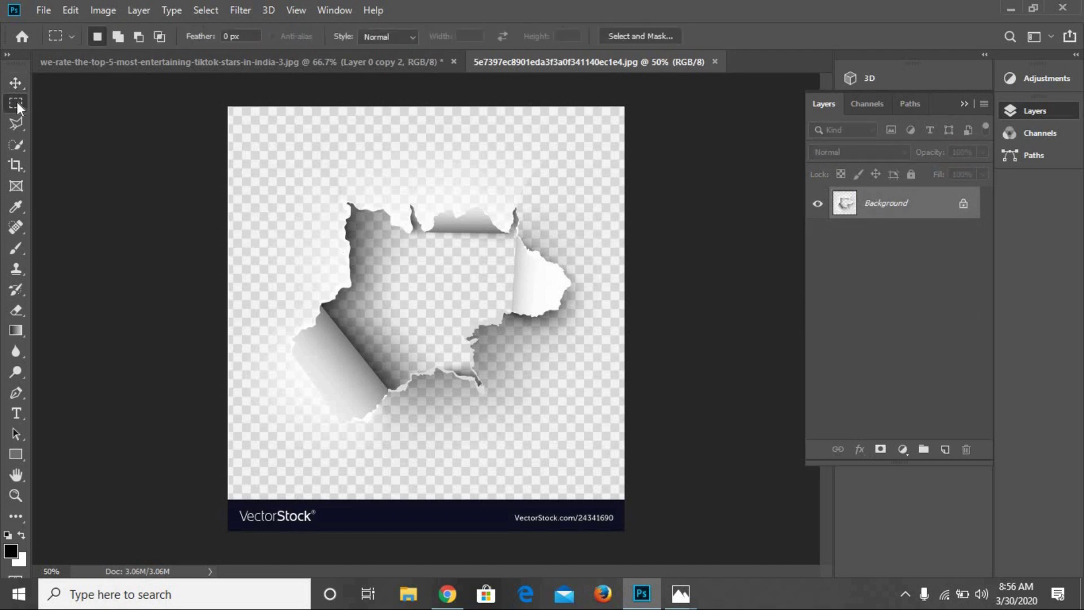
pyautogui.click(621, 35)
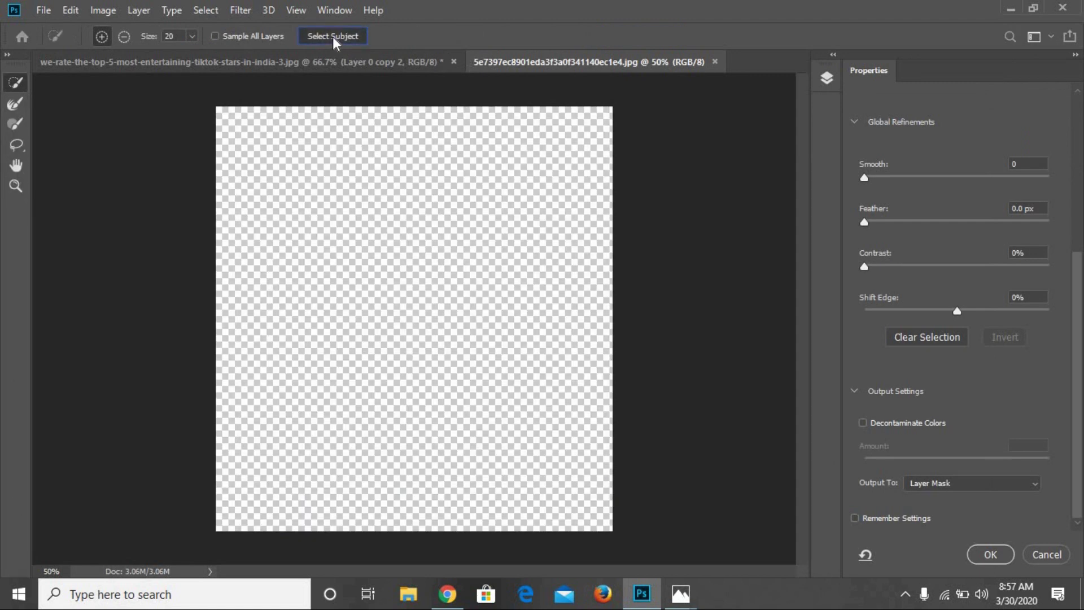
pyautogui.click(333, 37)
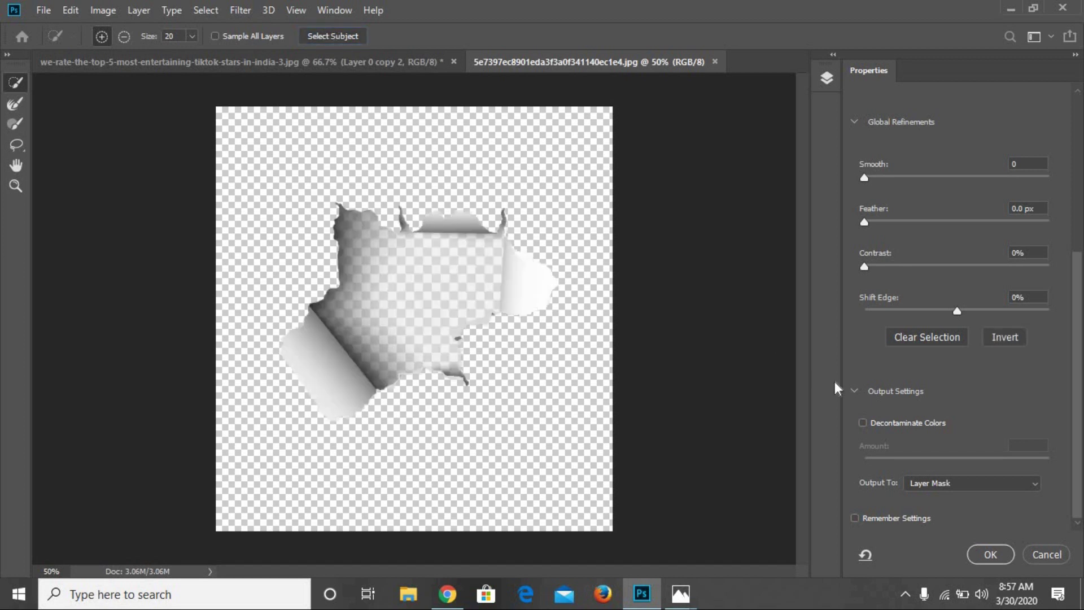
pyautogui.click(978, 556)
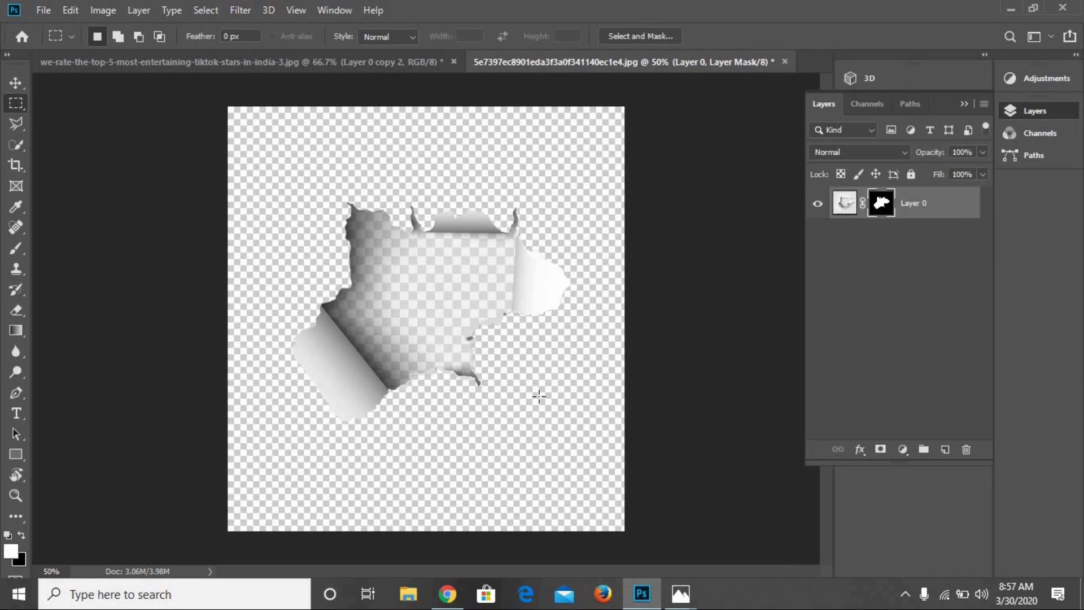
# - Convert the masked torn-paper layer to a smart object and bring it into the portrait document over the face
pyautogui.click(15, 82)
pyautogui.moveTo(428, 298); pyautogui.dragTo(320, 163)
pyautogui.moveTo(343, 207); pyautogui.dragTo(435, 307)
pyautogui.rightClick(949, 201)
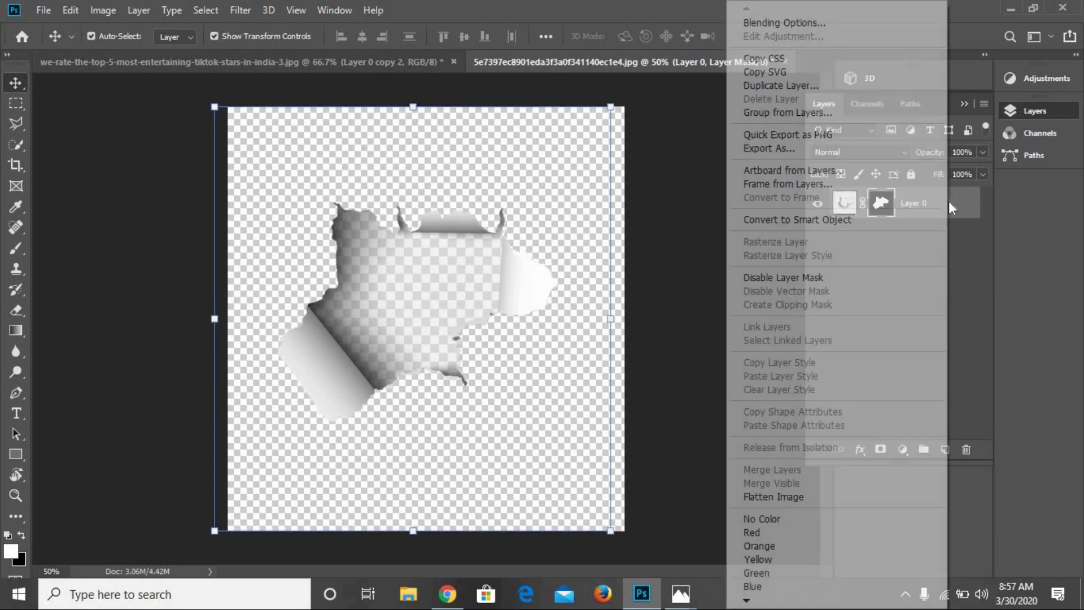
pyautogui.click(871, 220)
pyautogui.moveTo(438, 274)
pyautogui.mouseDown()
pyautogui.moveTo(364, 169)
pyautogui.moveTo(332, 61)
pyautogui.moveTo(460, 269)
pyautogui.mouseUp()
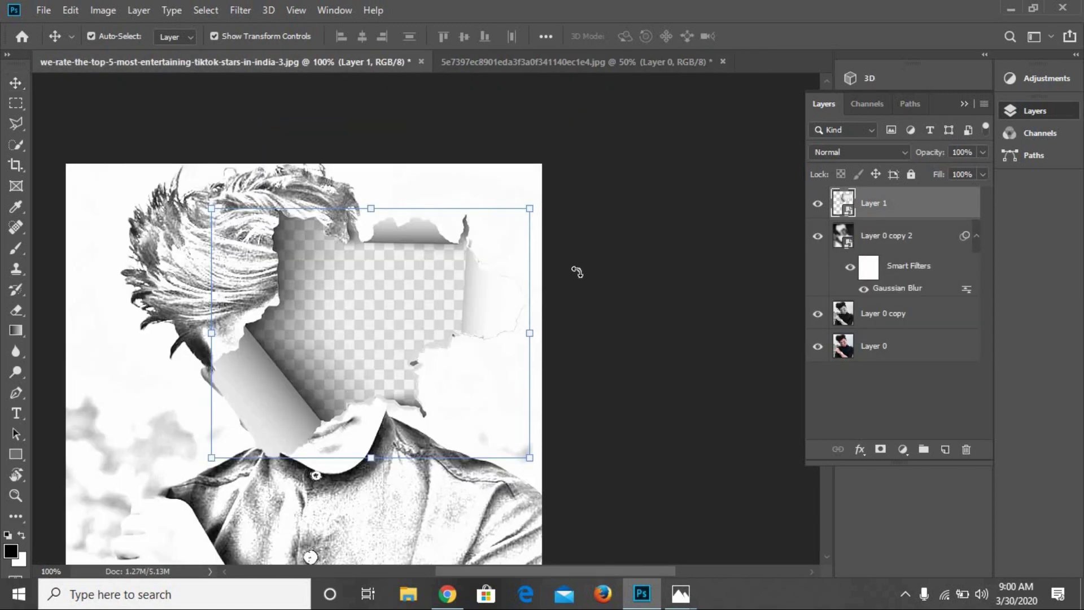
# - Rotate the torn-paper layer to about 94°, scale it to about 36%, and position it over the half of the face with the covered eye
pyautogui.moveTo(574, 268)
pyautogui.mouseDown()
pyautogui.moveTo(585, 346)
pyautogui.moveTo(552, 436)
pyautogui.moveTo(484, 472)
pyautogui.mouseUp()
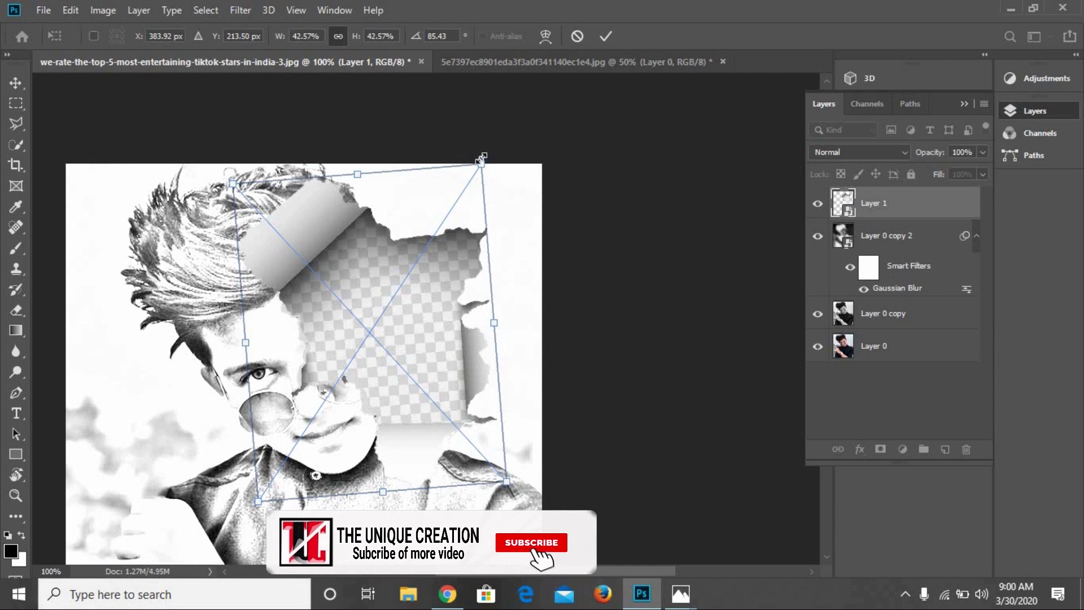
pyautogui.moveTo(481, 159); pyautogui.dragTo(447, 218)
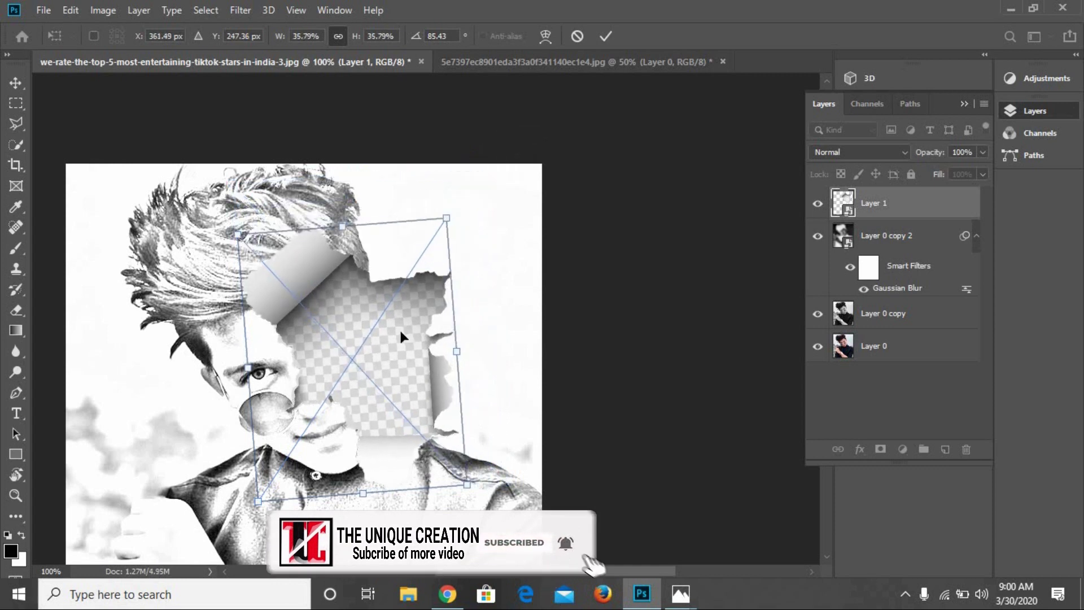
pyautogui.moveTo(400, 333); pyautogui.dragTo(357, 322)
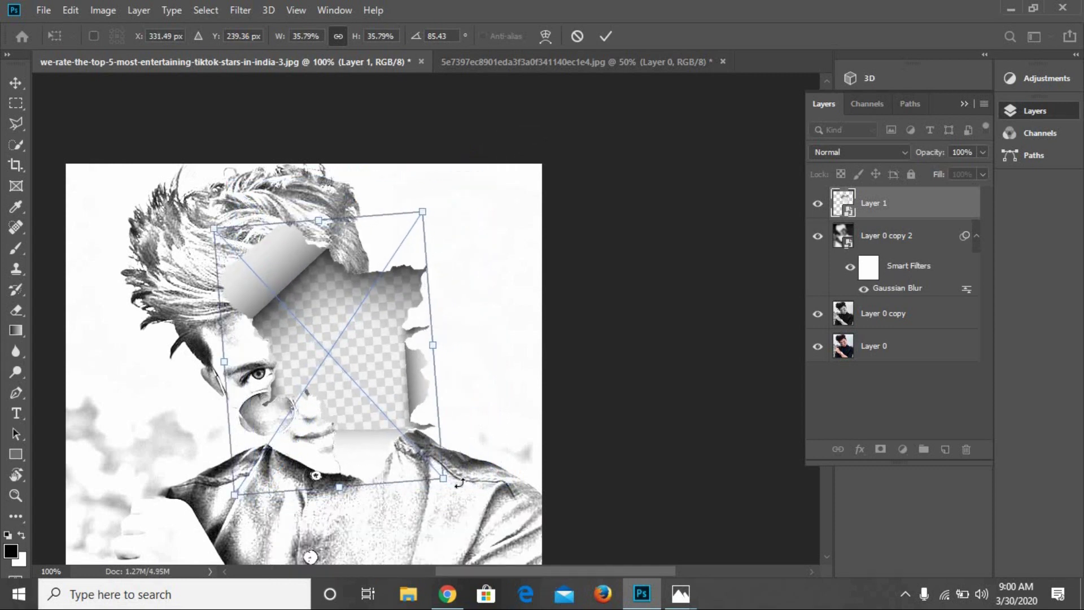
pyautogui.moveTo(452, 489); pyautogui.dragTo(396, 446)
pyautogui.moveTo(364, 379); pyautogui.dragTo(366, 383)
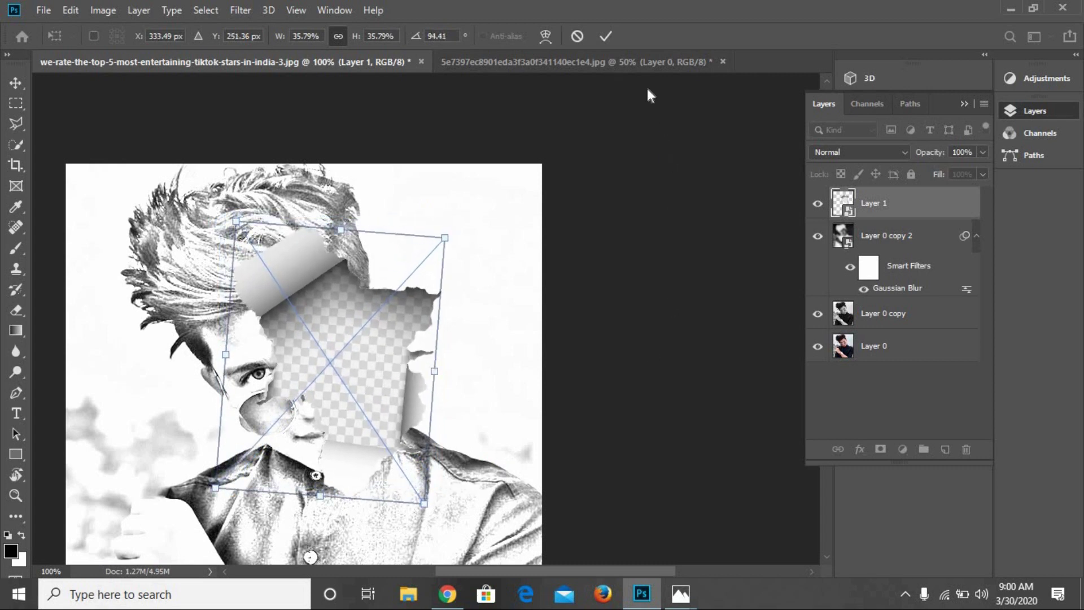
pyautogui.click(605, 36)
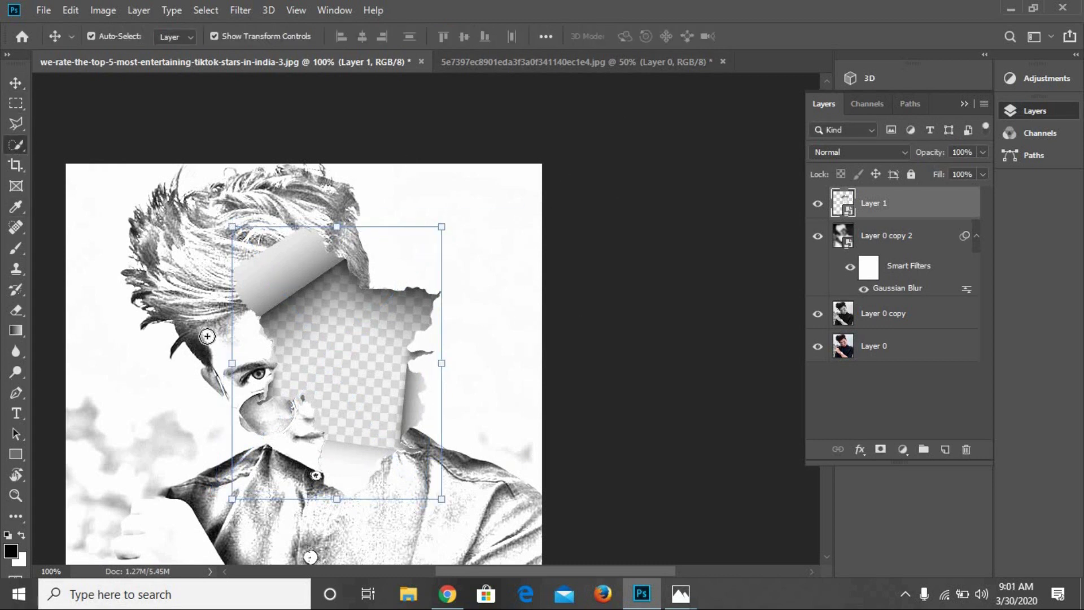
# - Select the torn paper's inner opening with the Quick Selection tool, subtracting the curled flap below the chin
pyautogui.click(16, 145)
pyautogui.moveTo(297, 327)
pyautogui.mouseDown()
pyautogui.moveTo(333, 312)
pyautogui.moveTo(383, 316)
pyautogui.mouseUp()
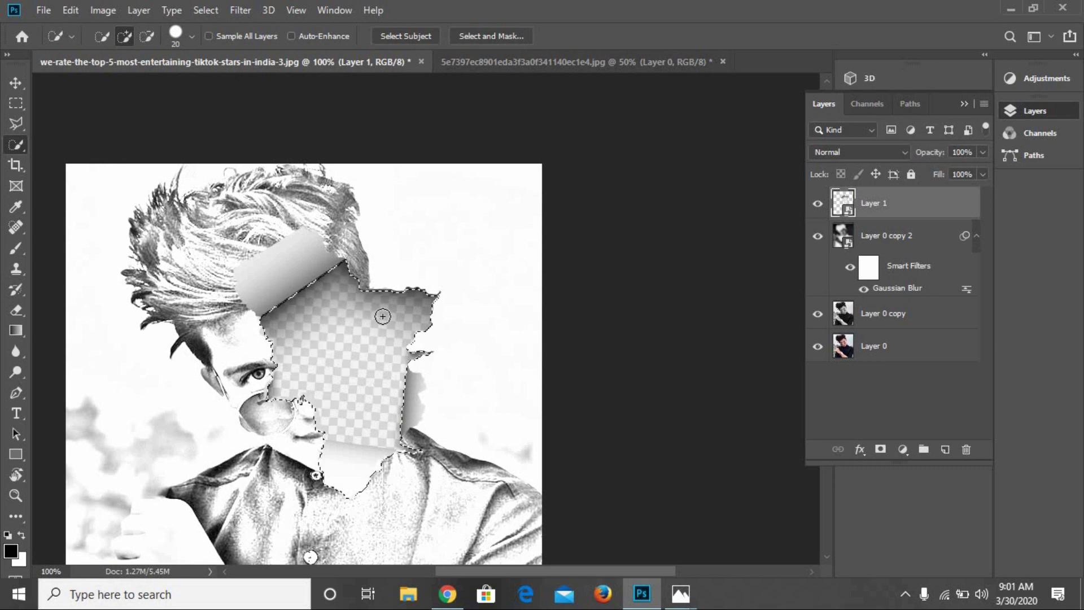
pyautogui.click(147, 36)
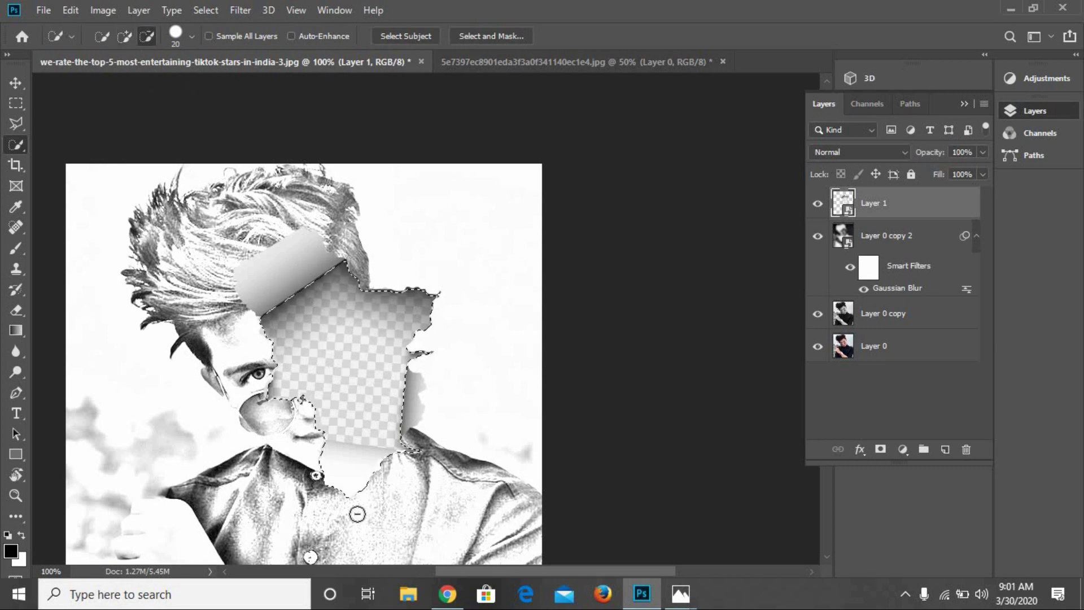
pyautogui.moveTo(318, 467)
pyautogui.mouseDown()
pyautogui.moveTo(329, 466)
pyautogui.moveTo(317, 475)
pyautogui.mouseUp()
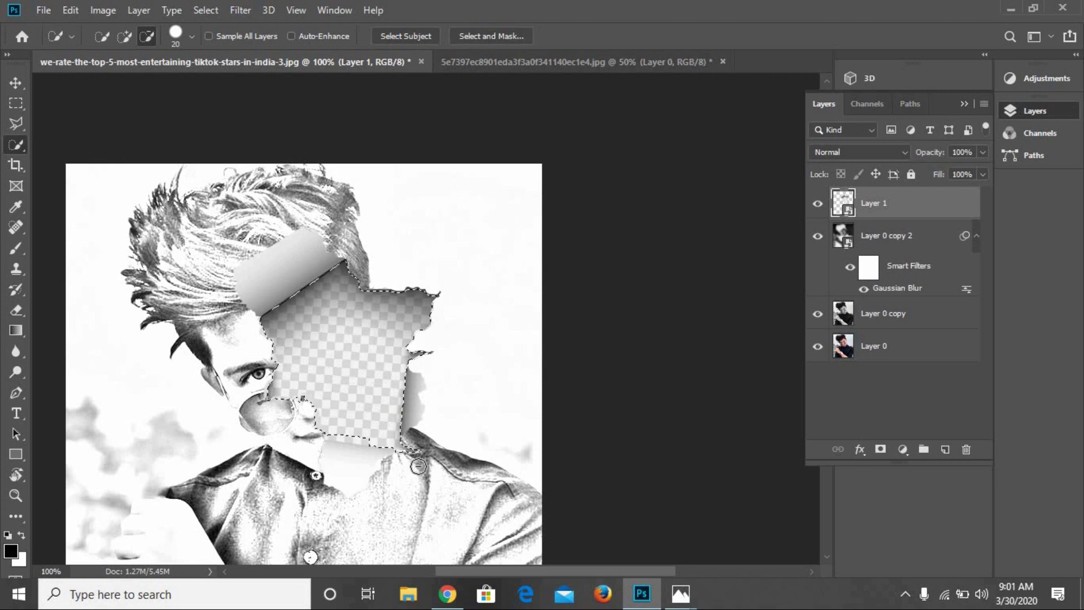
pyautogui.click(124, 36)
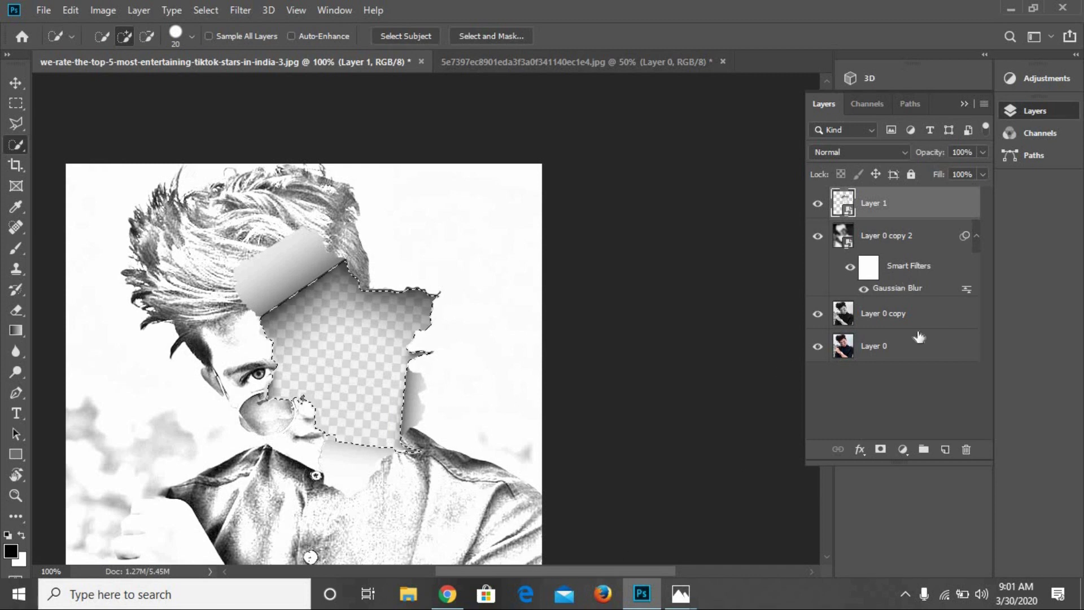
# - Copy the selected area of the coloured Layer 0 to a new layer and move it to the top of the layer stack
pyautogui.click(921, 355)
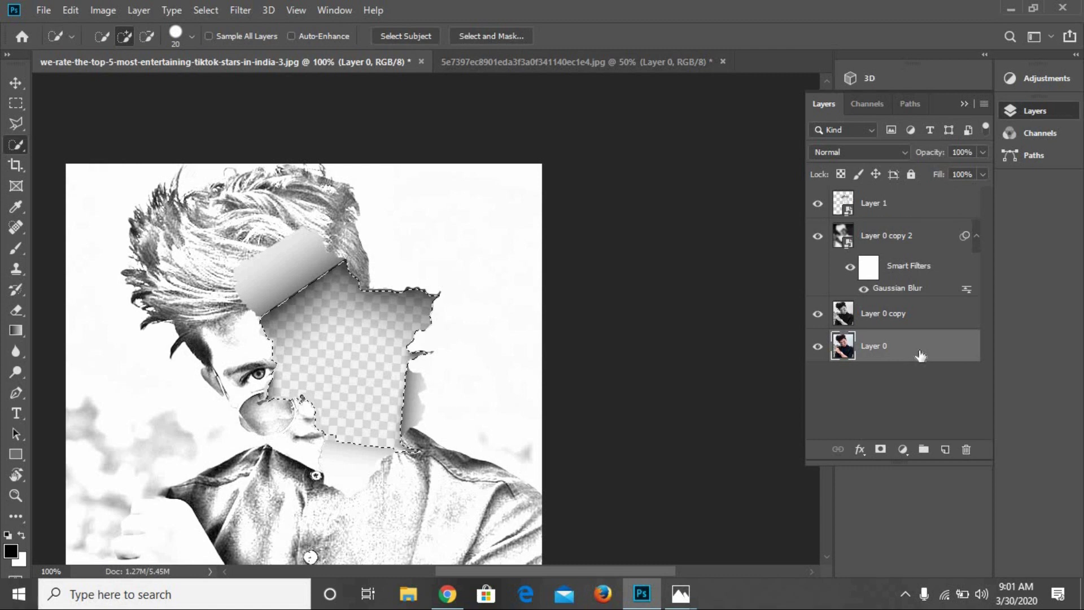
pyautogui.hotkey('ctrl', 'j')
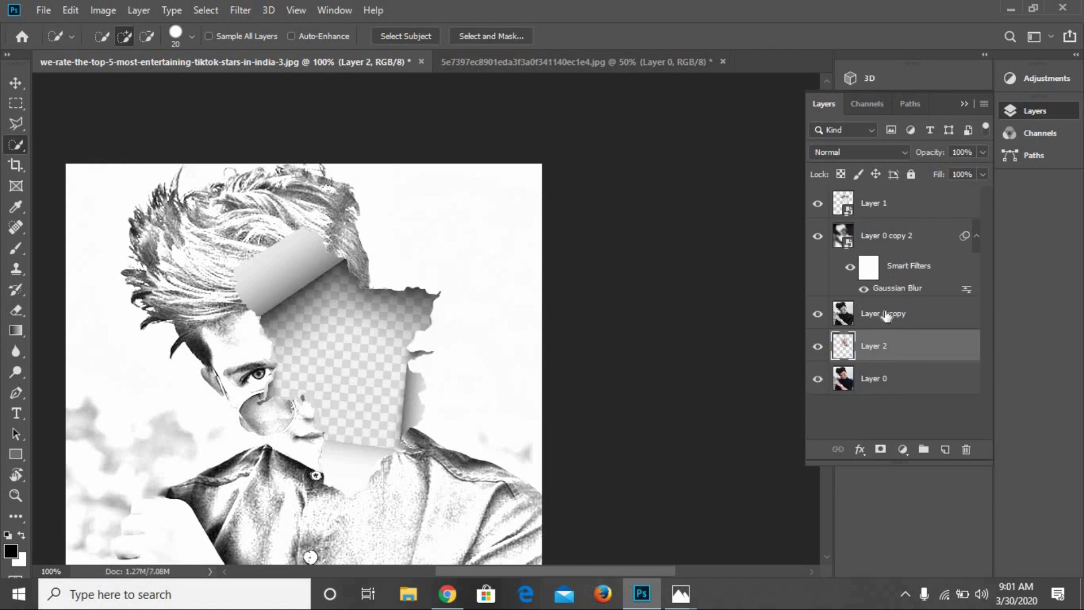
pyautogui.moveTo(908, 277); pyautogui.dragTo(911, 212)
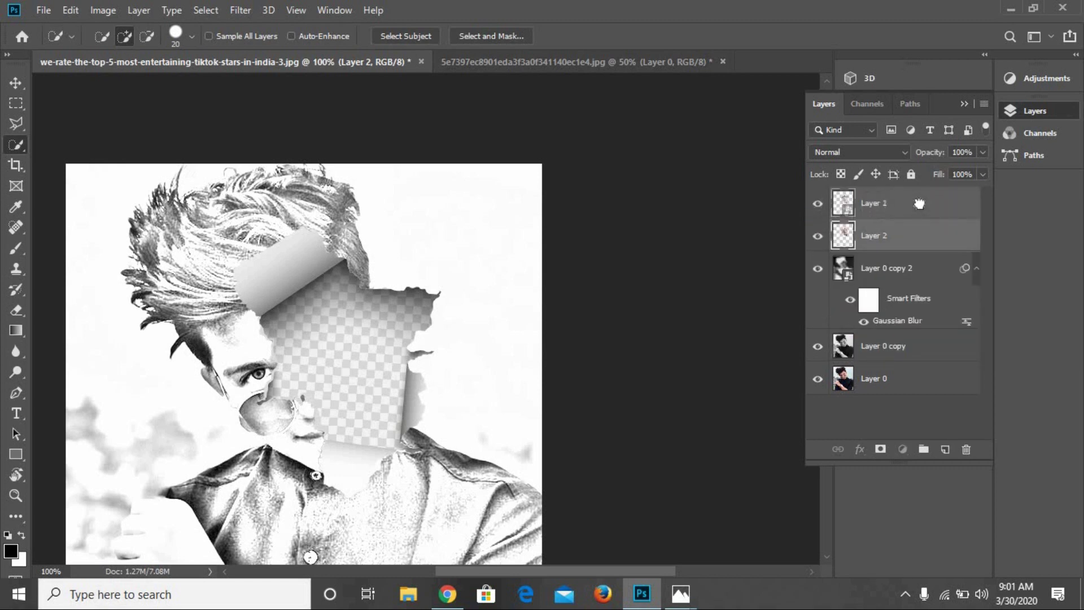
pyautogui.moveTo(941, 254); pyautogui.dragTo(929, 203)
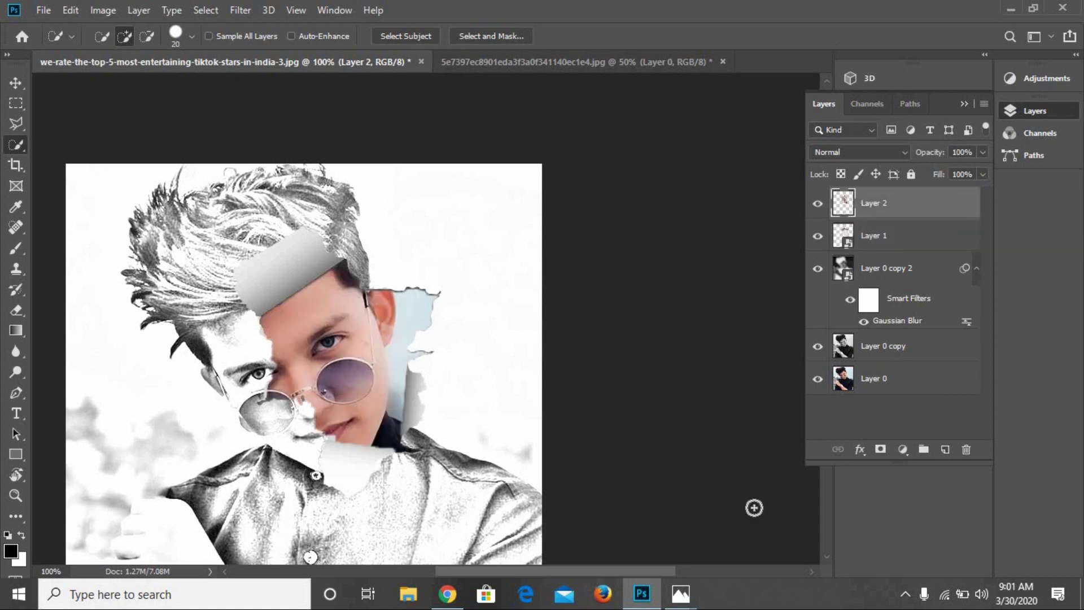
pyautogui.click(15, 81)
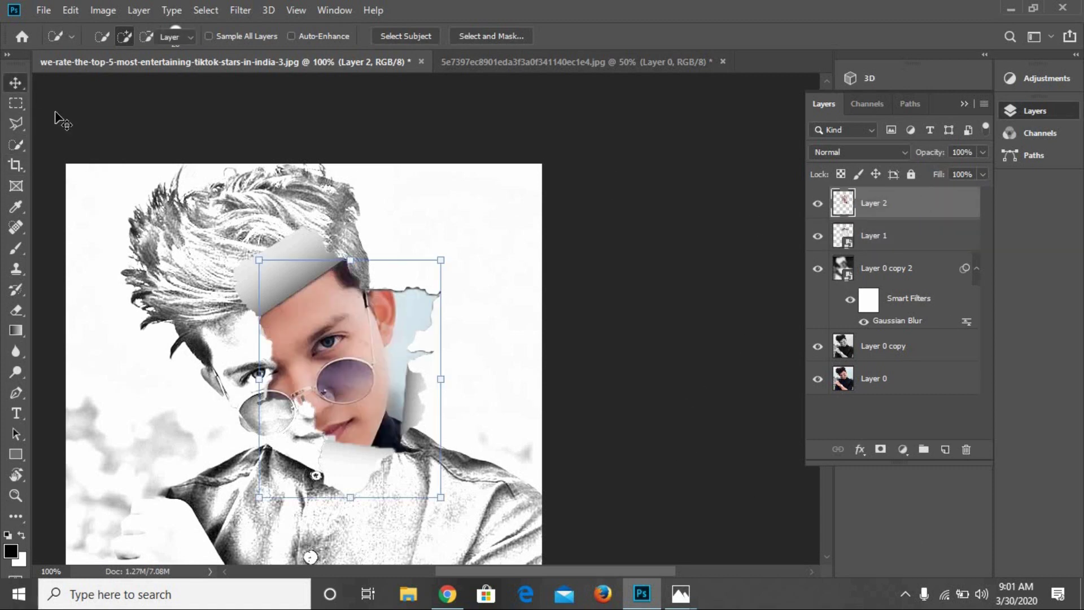
pyautogui.click(711, 363)
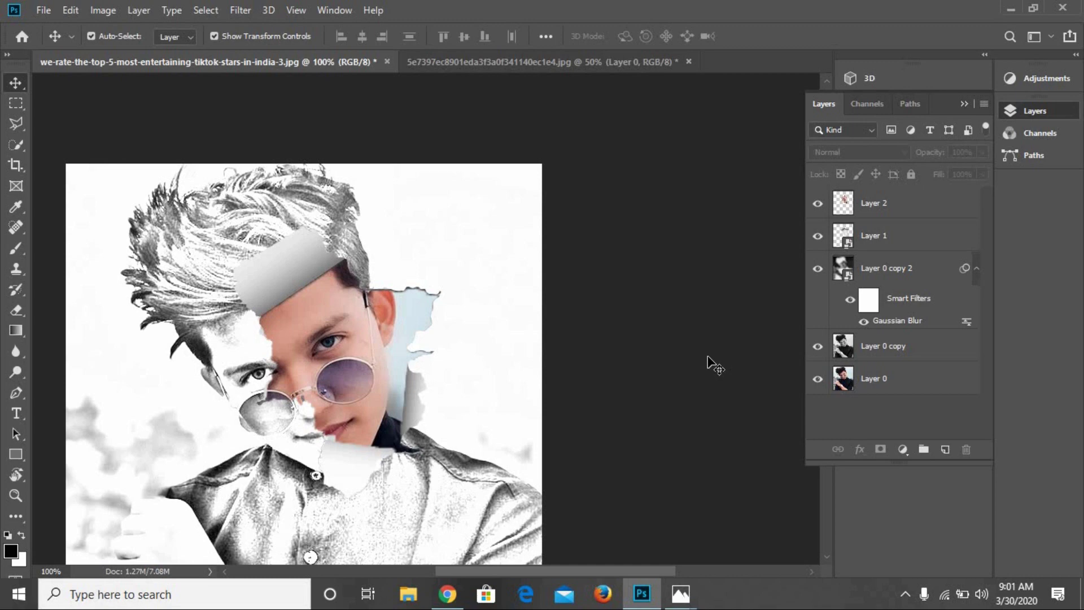
pyautogui.hotkey('ctrl', '-')
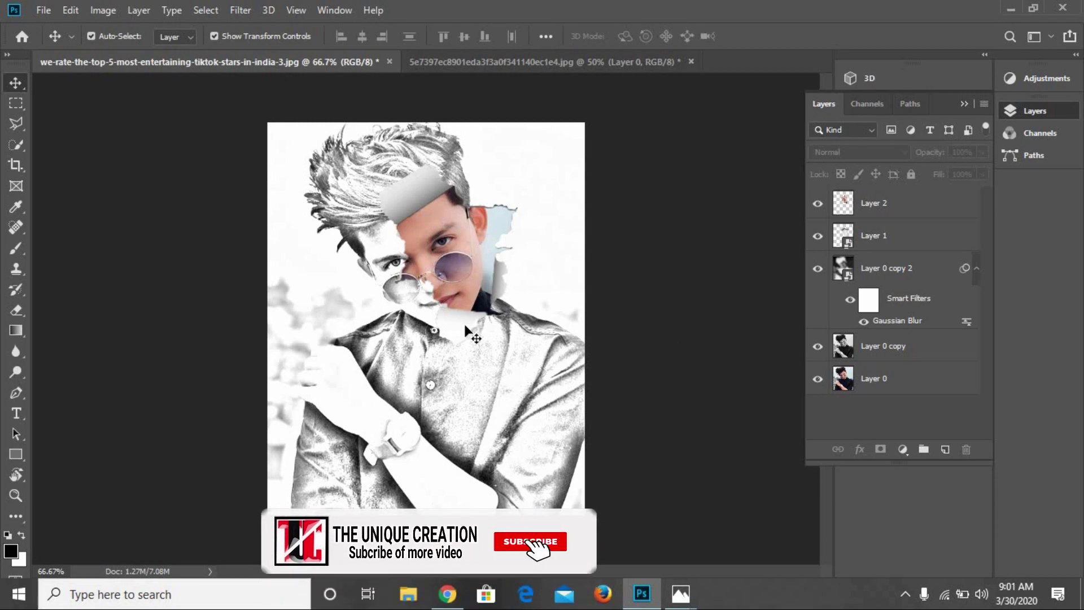
# - Preview the finished ripped-paper portrait 11.jpg and the baby example 3.jpg open in the Photos app
pyautogui.moveTo(683, 598)
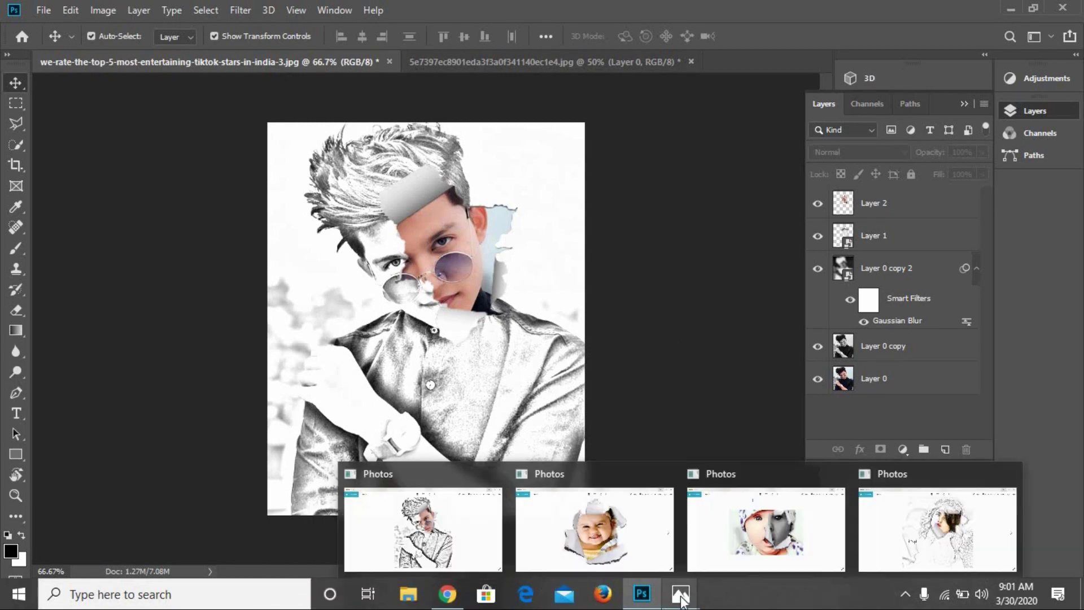
pyautogui.moveTo(469, 542)
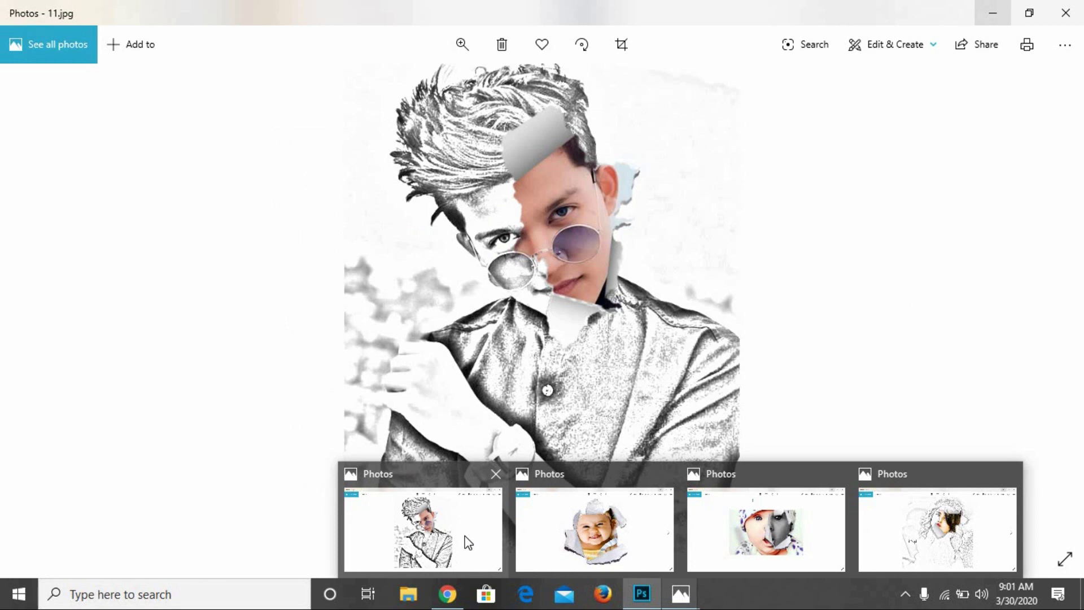
pyautogui.moveTo(592, 555)
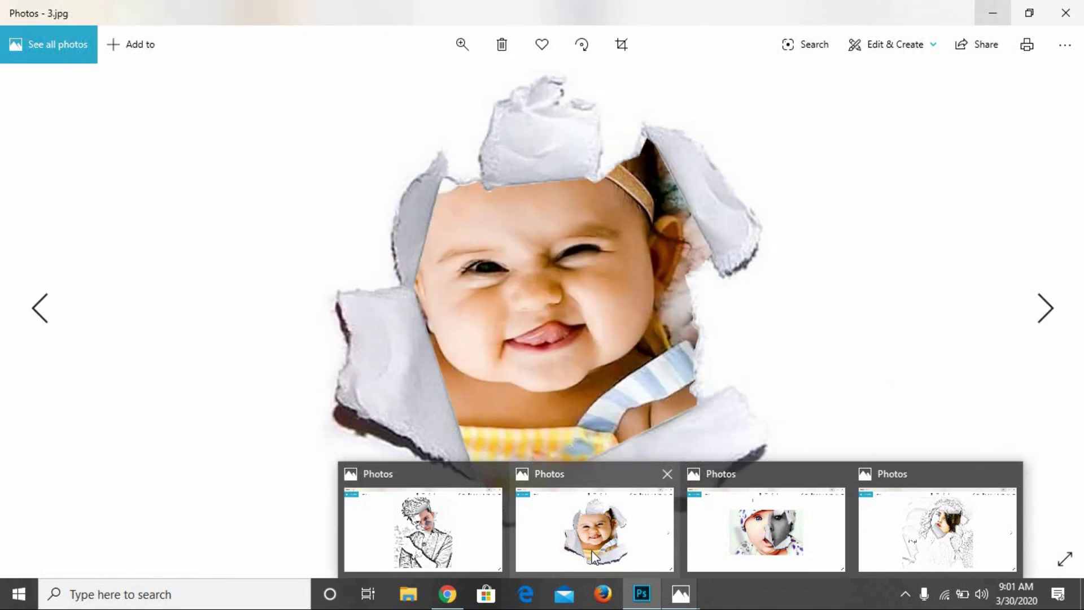